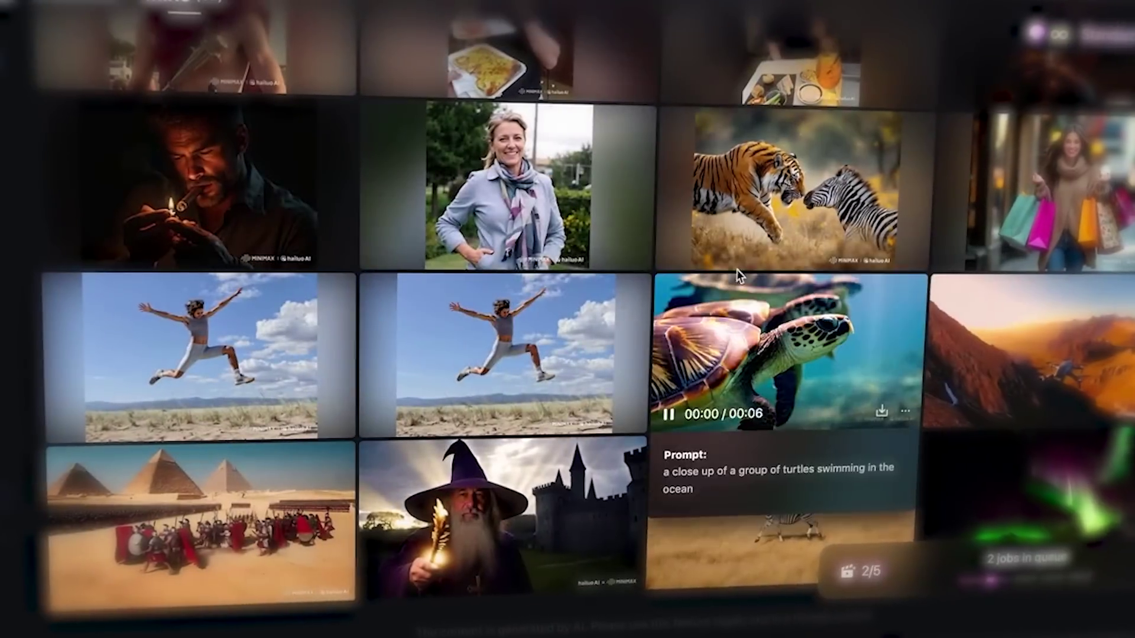
# - Scroll up the Mine gallery and open the Colosseum toast clip's detail view
pyautogui.scroll(4, 737, 269)
pyautogui.click(803, 260)
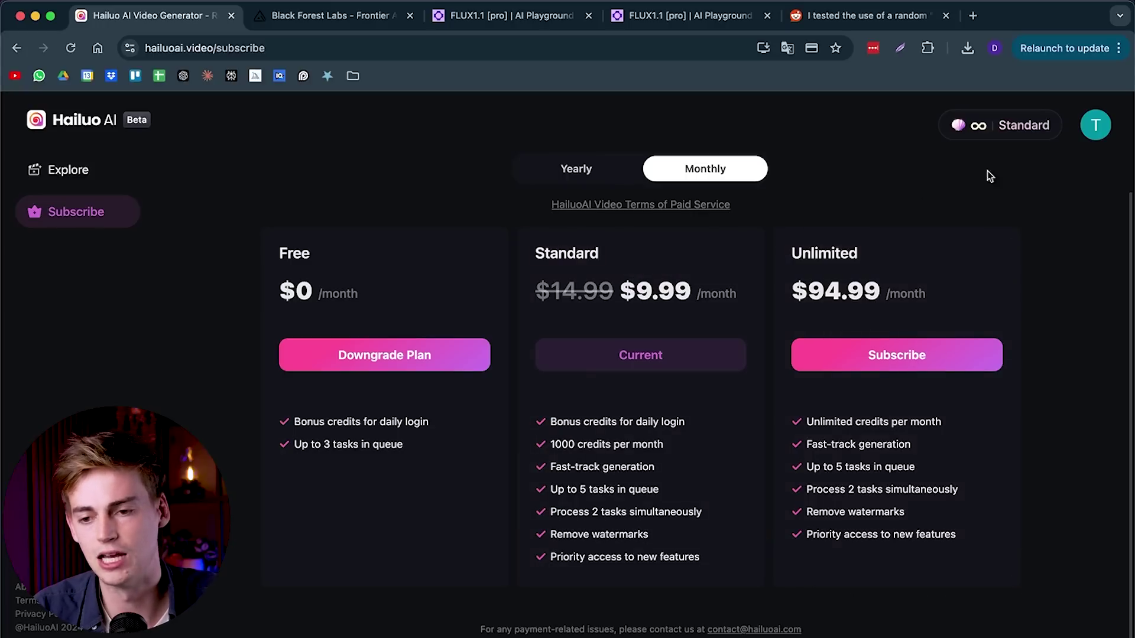
# - Review the Standard plan's itemized credit bills, then close the breakdown
pyautogui.click(976, 127)
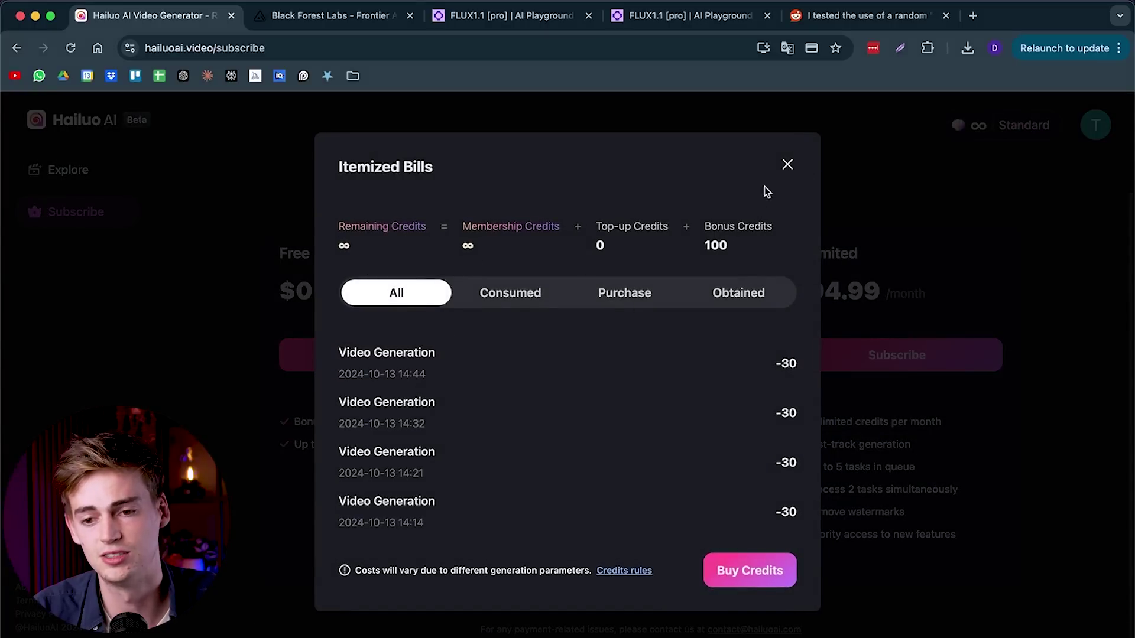
pyautogui.click(787, 165)
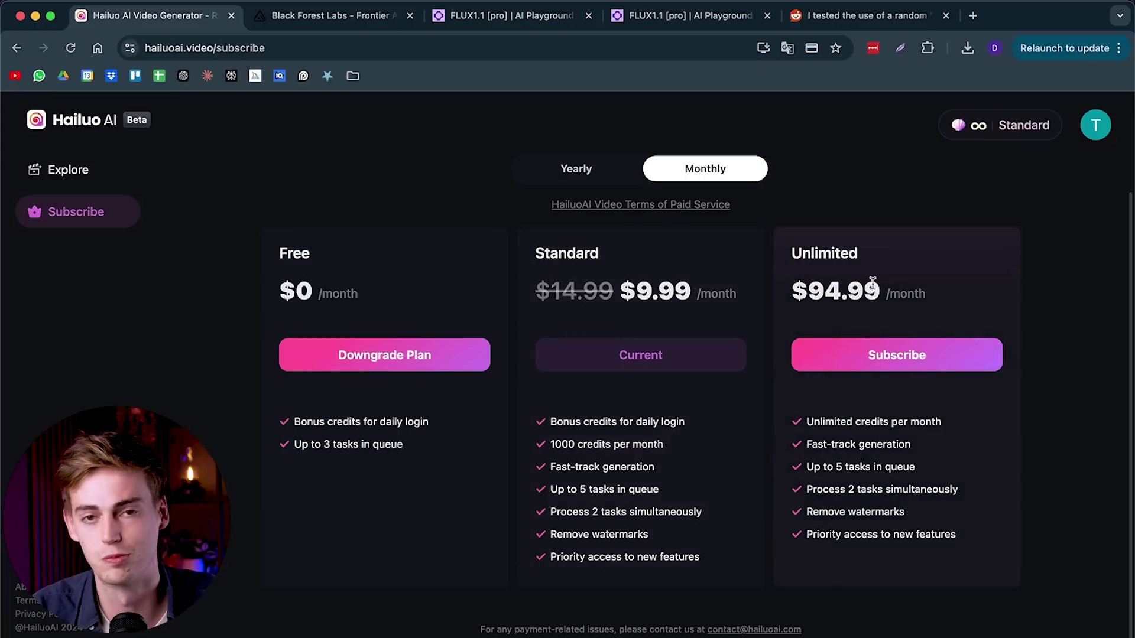
pyautogui.click(89, 171)
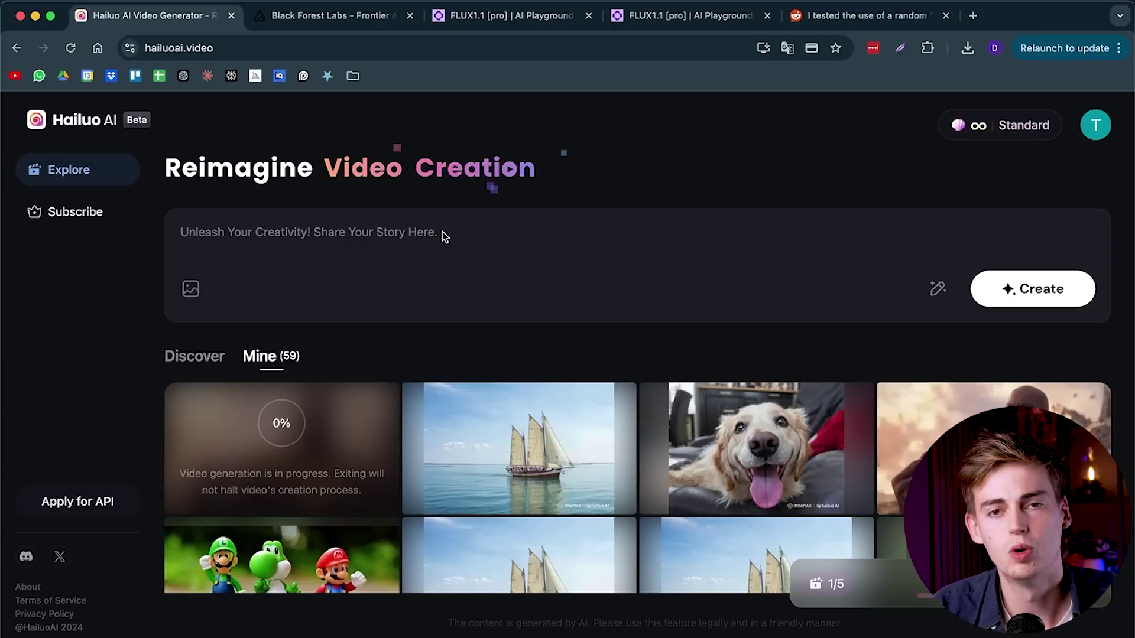
pyautogui.scroll(-3, 314, 275)
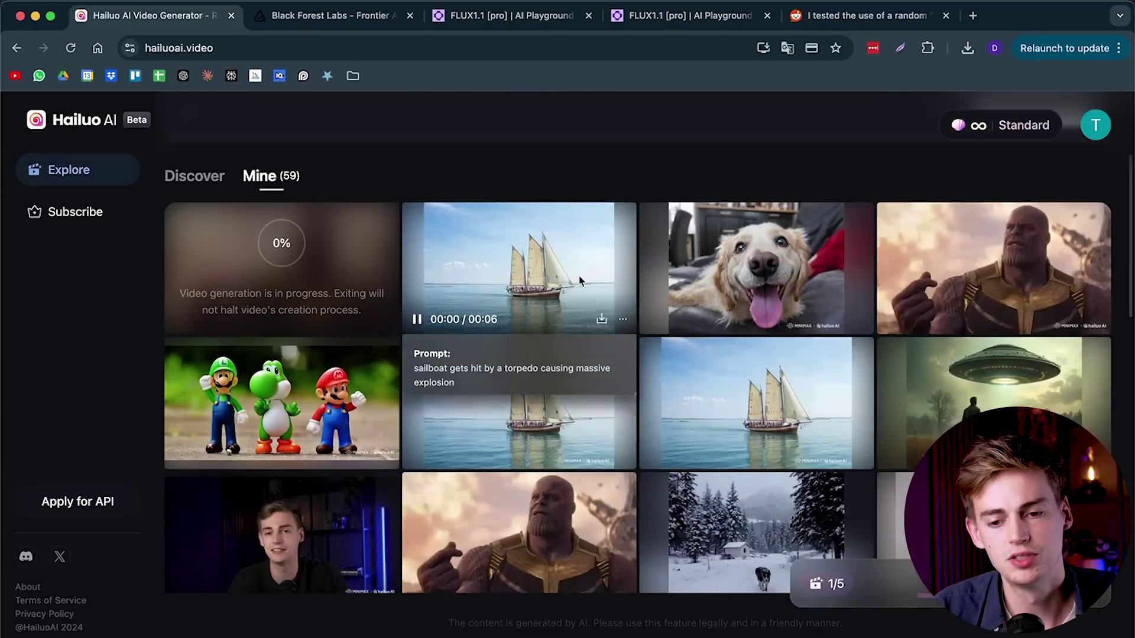
pyautogui.click(737, 271)
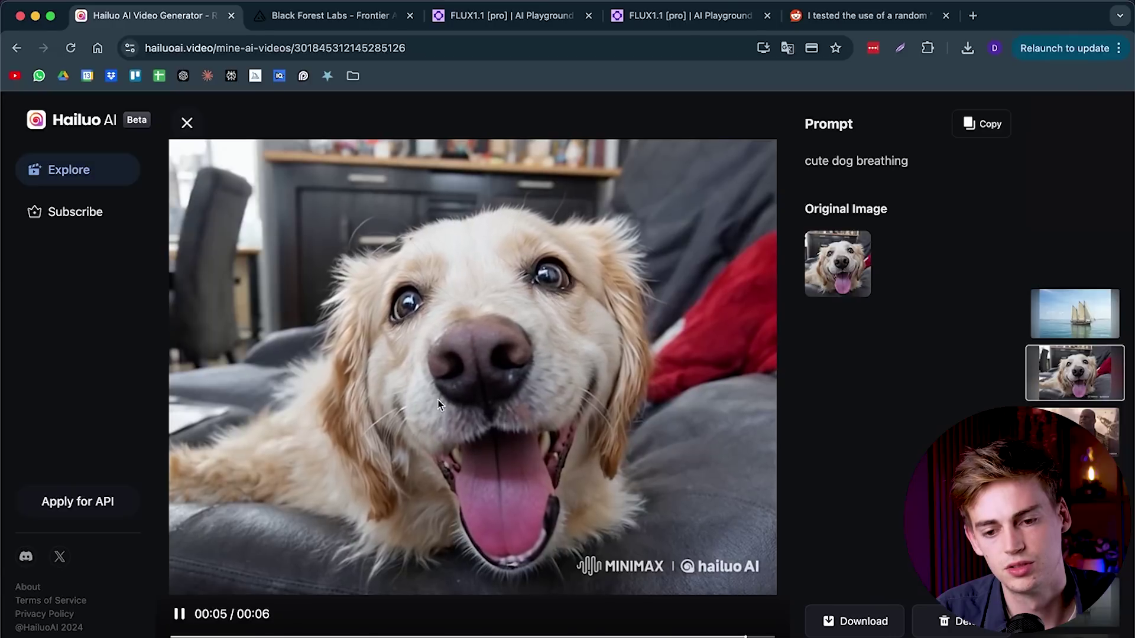
pyautogui.click(187, 122)
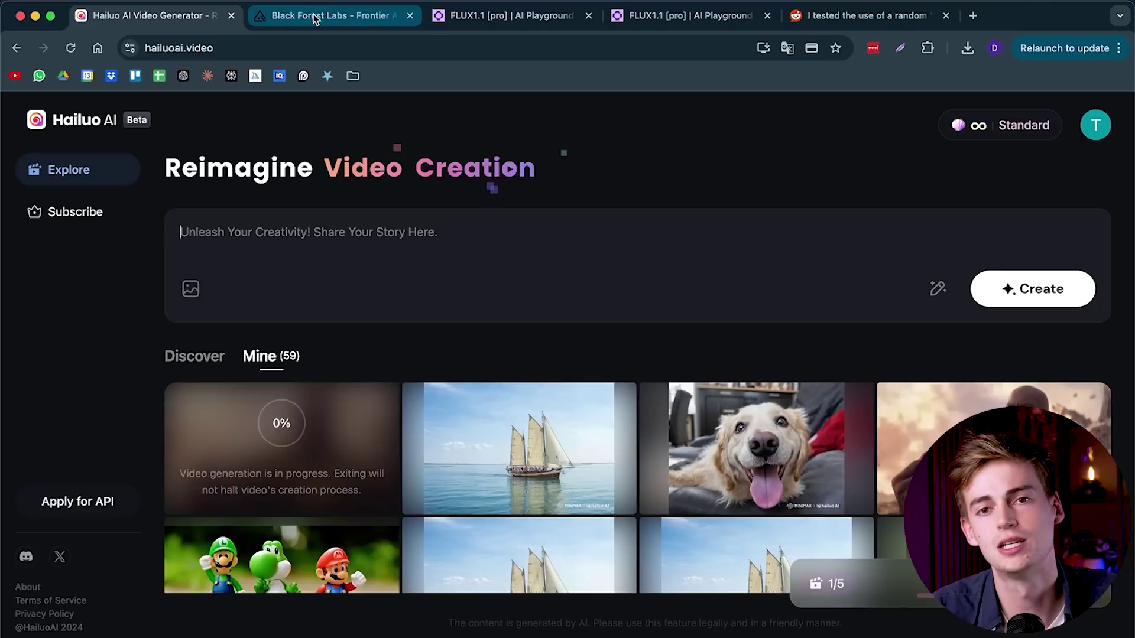
# - Switch to the Black Forest Labs site and bring up its Get FLUX section on FLUX1.1 [pro]
pyautogui.click(315, 19)
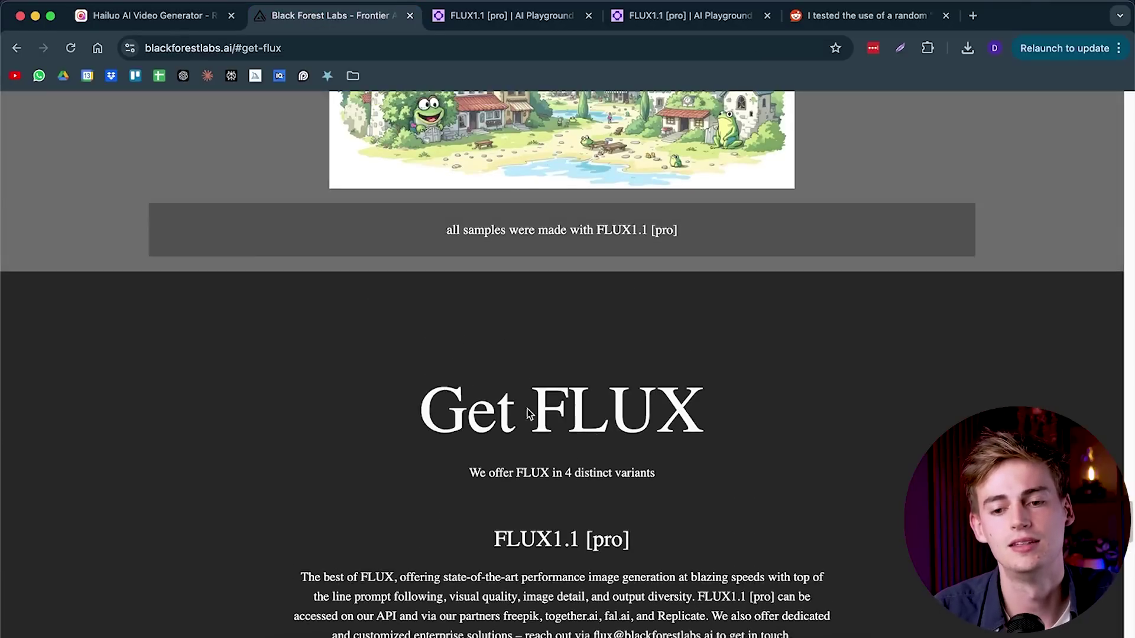
pyautogui.scroll(-10, 585, 295)
pyautogui.scroll(7, 582, 514)
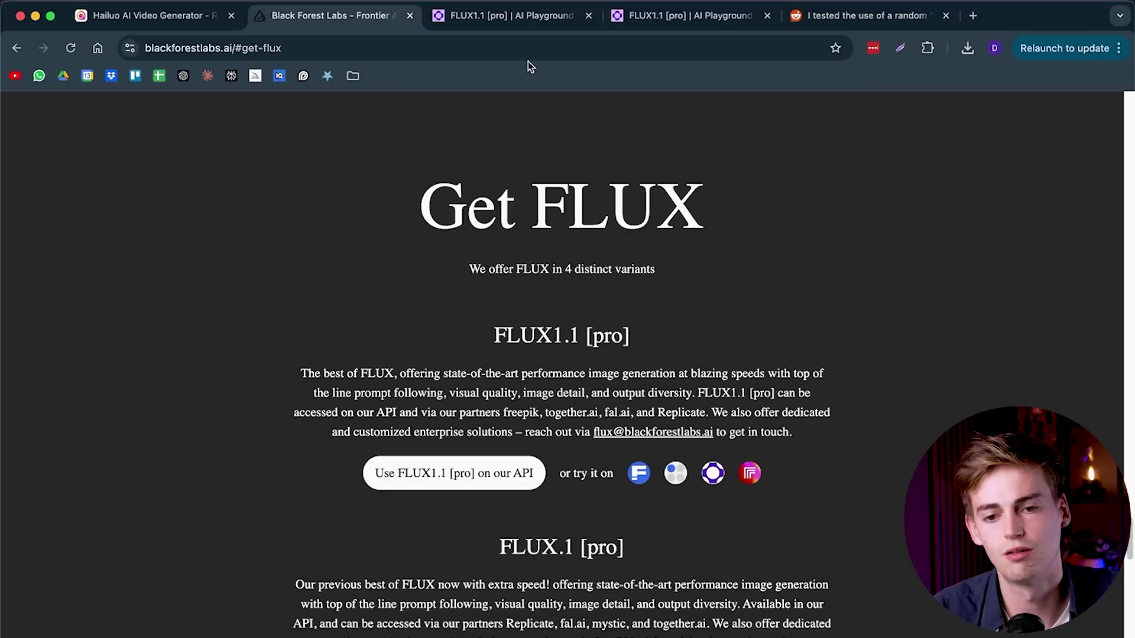
# - Generate a FLUX1.1 [pro] image with the prompt 'a closeup of a man standing on the beach'
pyautogui.click(519, 24)
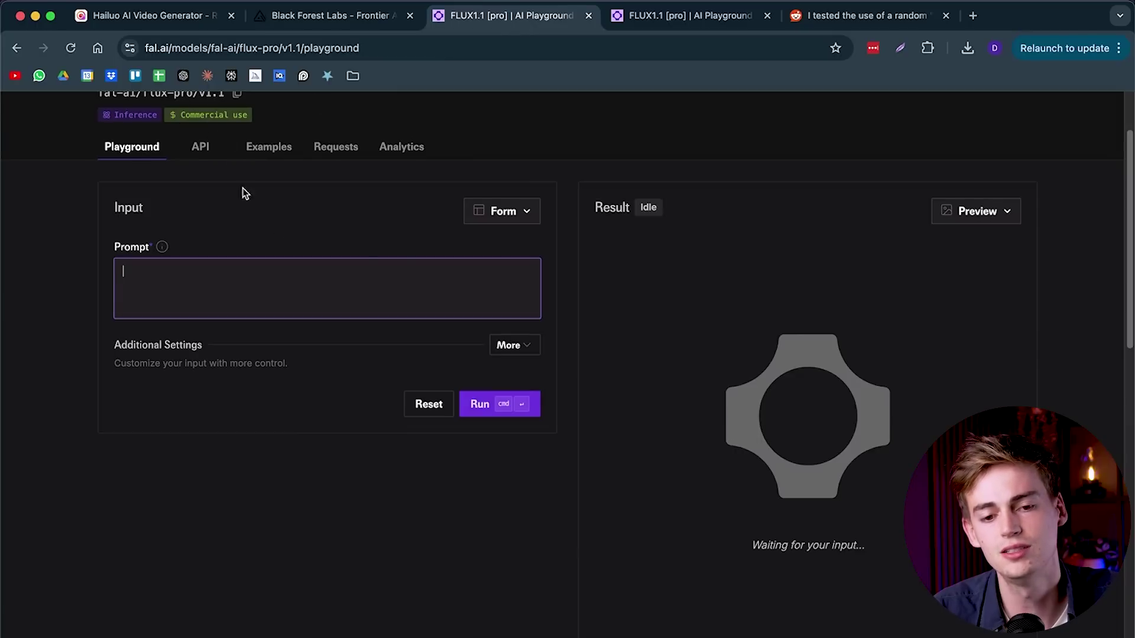
pyautogui.scroll(3, 597, 289)
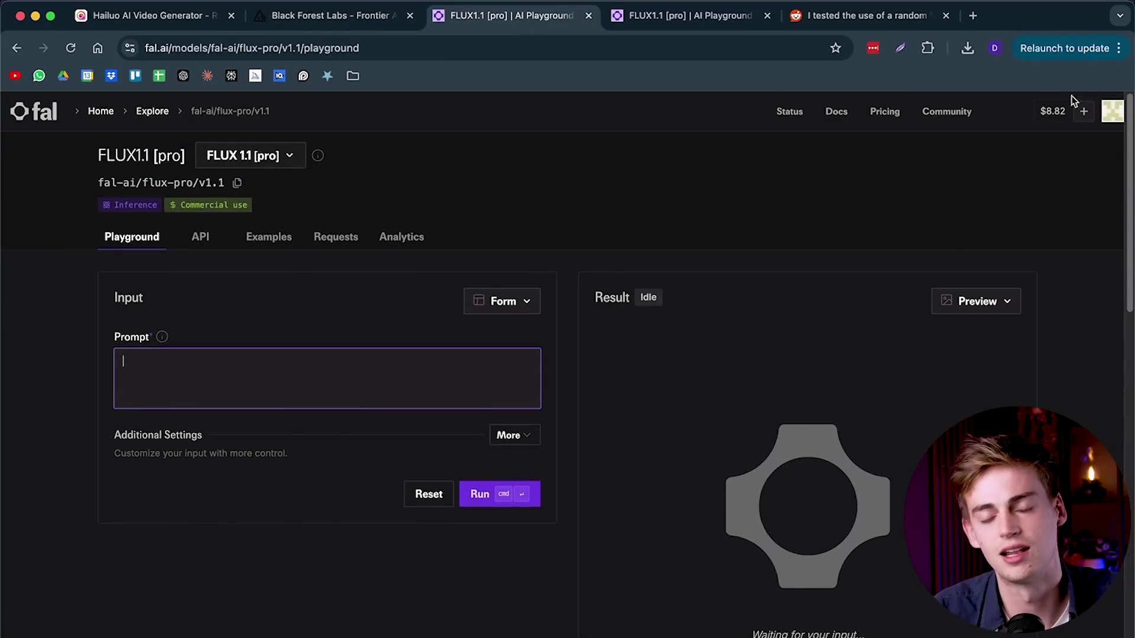
pyautogui.scroll(-5, 734, 304)
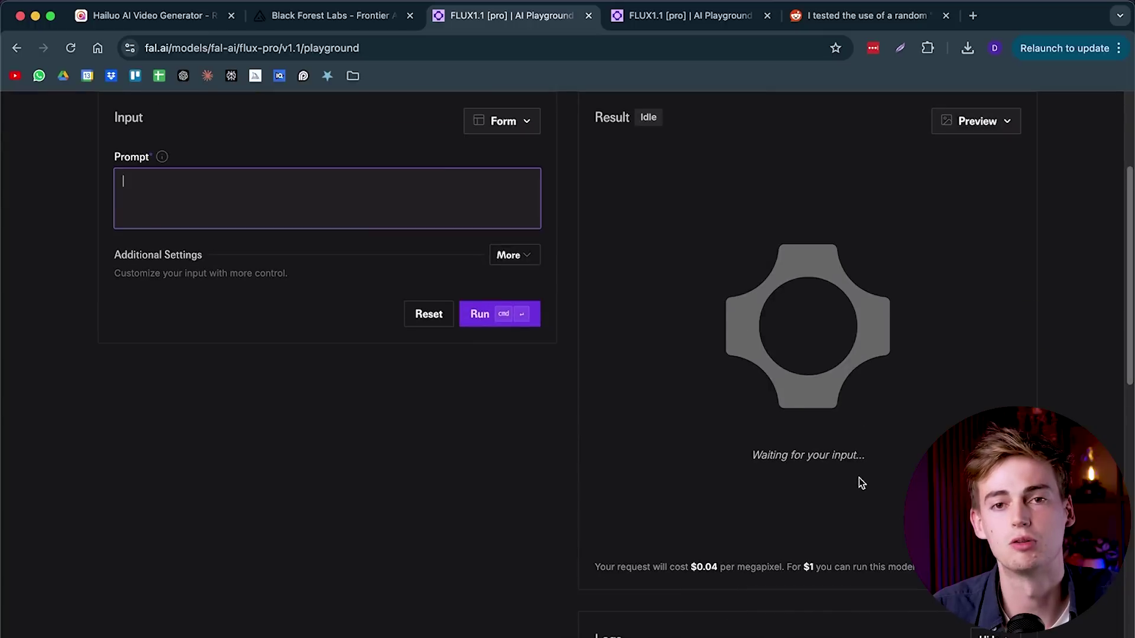
pyautogui.scroll(-3, 854, 463)
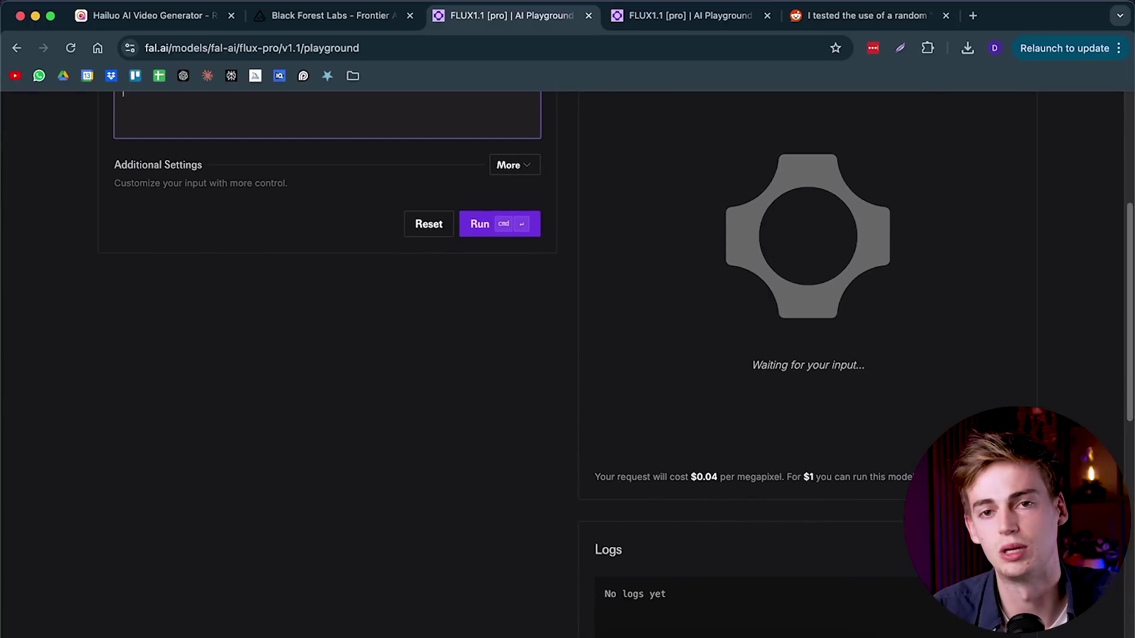
pyautogui.scroll(5, 565, 435)
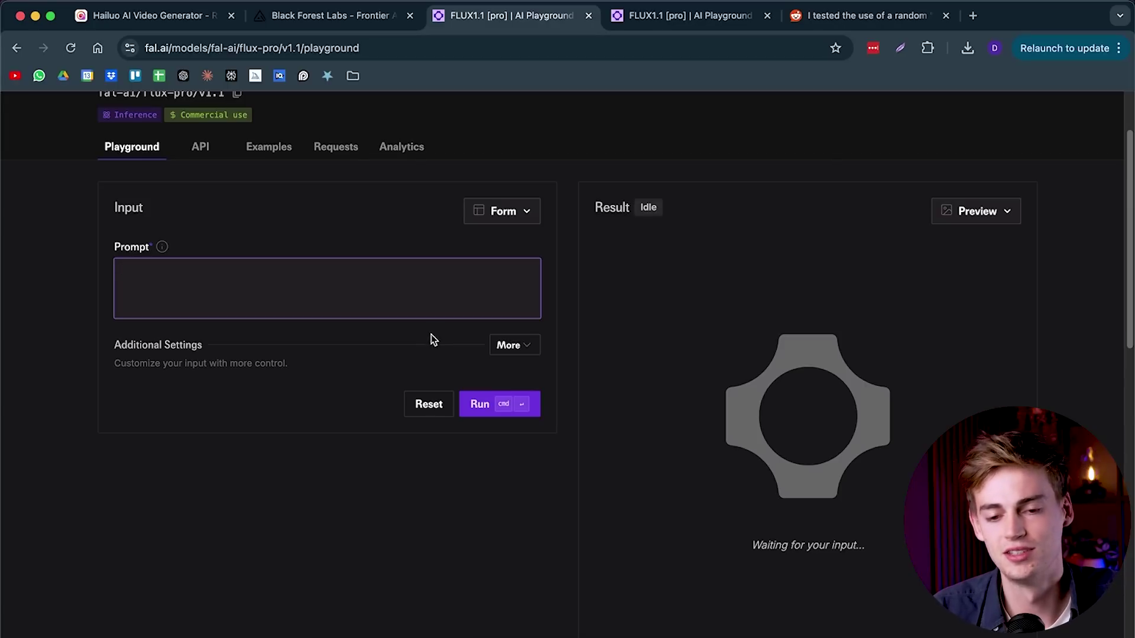
pyautogui.scroll(3, 431, 335)
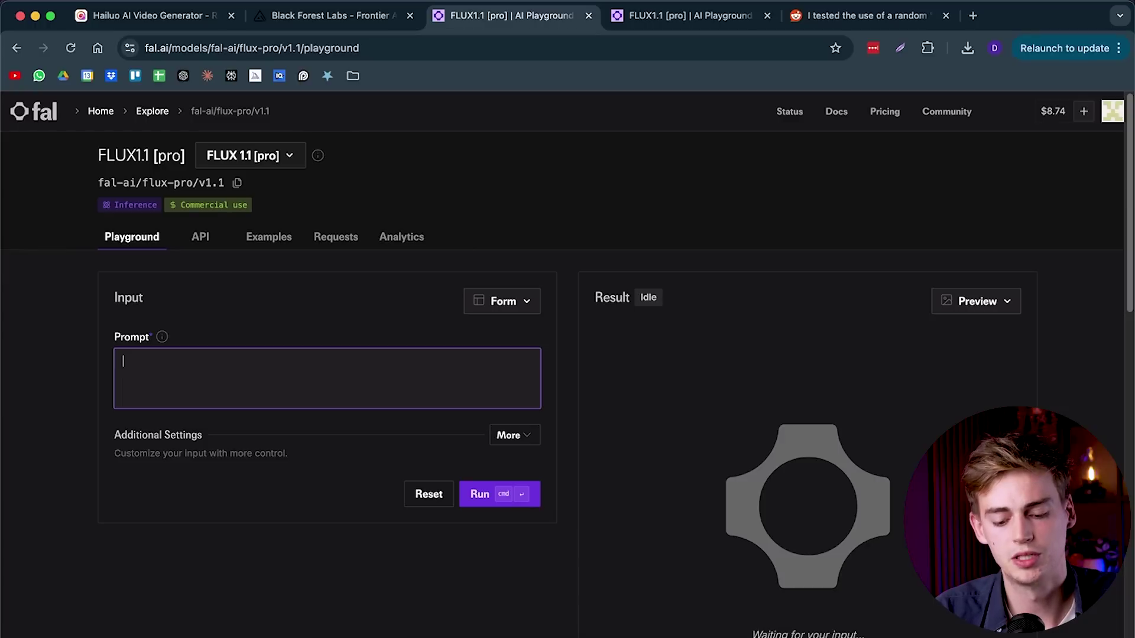
pyautogui.write('a closeup of a ma')
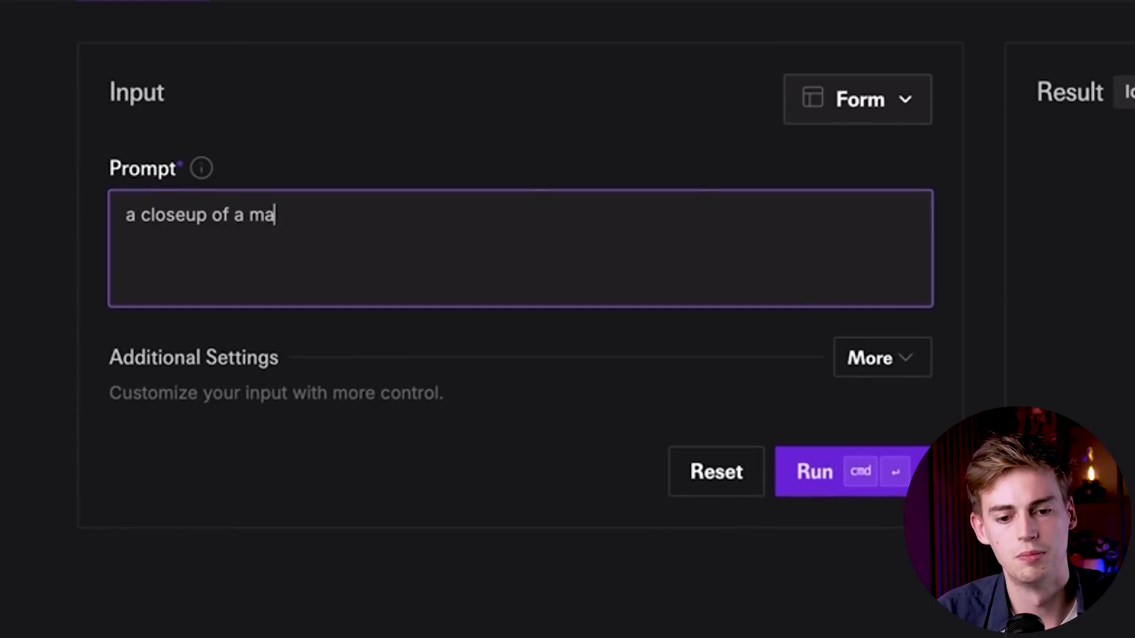
pyautogui.write('n standing on the ')
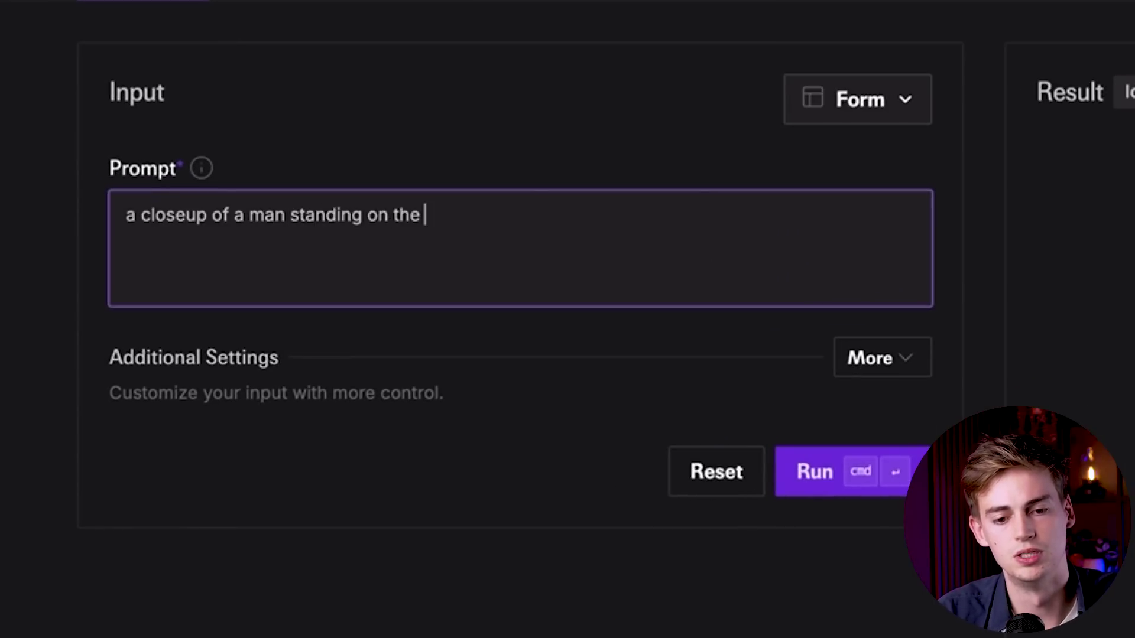
pyautogui.write('beach')
pyautogui.click(910, 467)
pyautogui.scroll(-3, 742, 367)
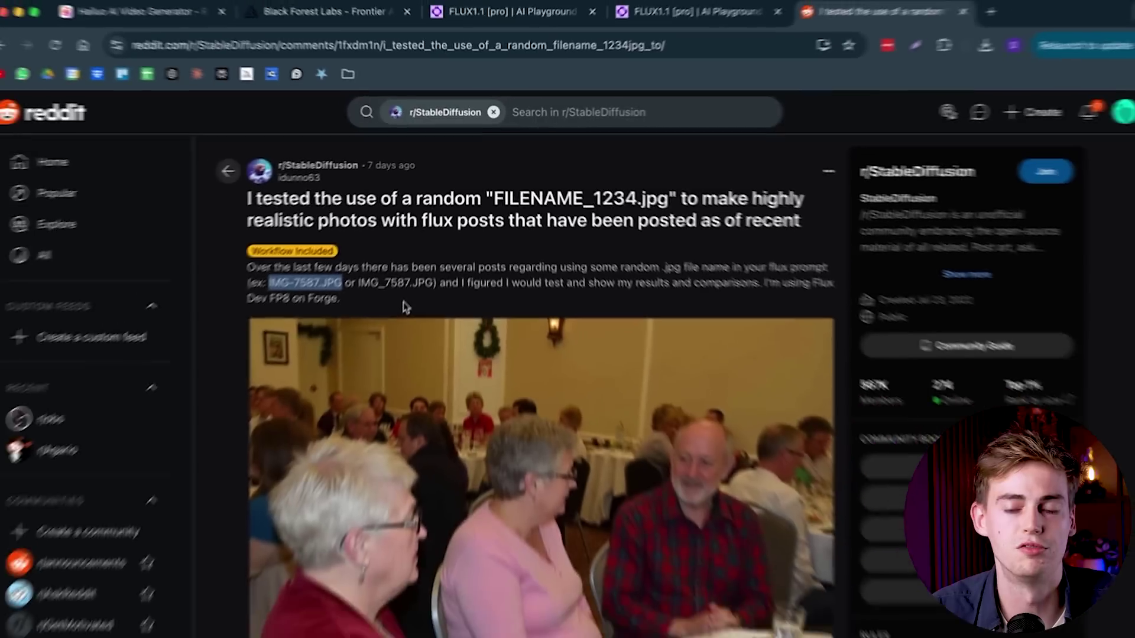
pyautogui.scroll(-7, 331, 471)
pyautogui.scroll(-12, 488, 393)
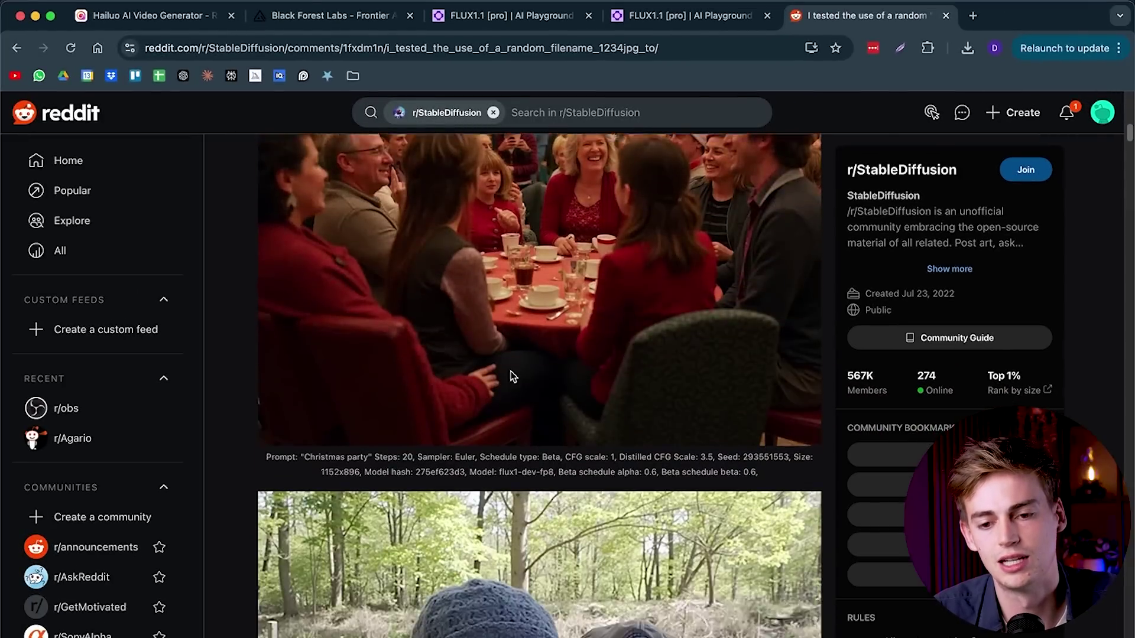
pyautogui.scroll(-14, 549, 356)
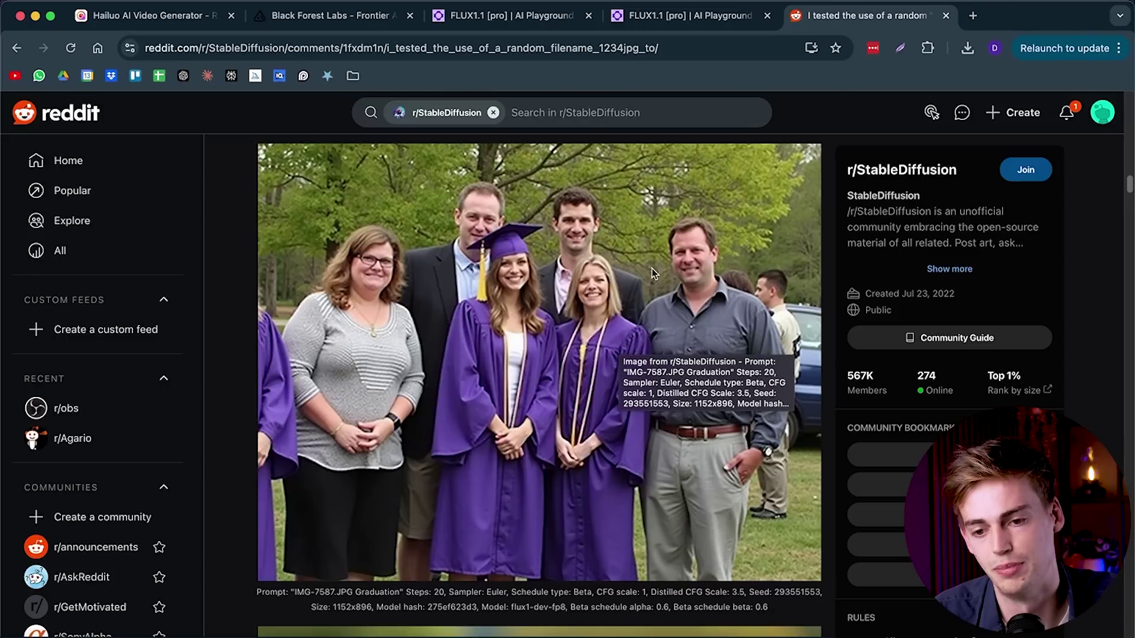
# - Replace the FLUX1.1 playground prompt with the filename 'img_1028.CR2' and run a new image
pyautogui.click(477, 18)
pyautogui.click(316, 199)
pyautogui.press('super+a')
pyautogui.press('BackSpace')
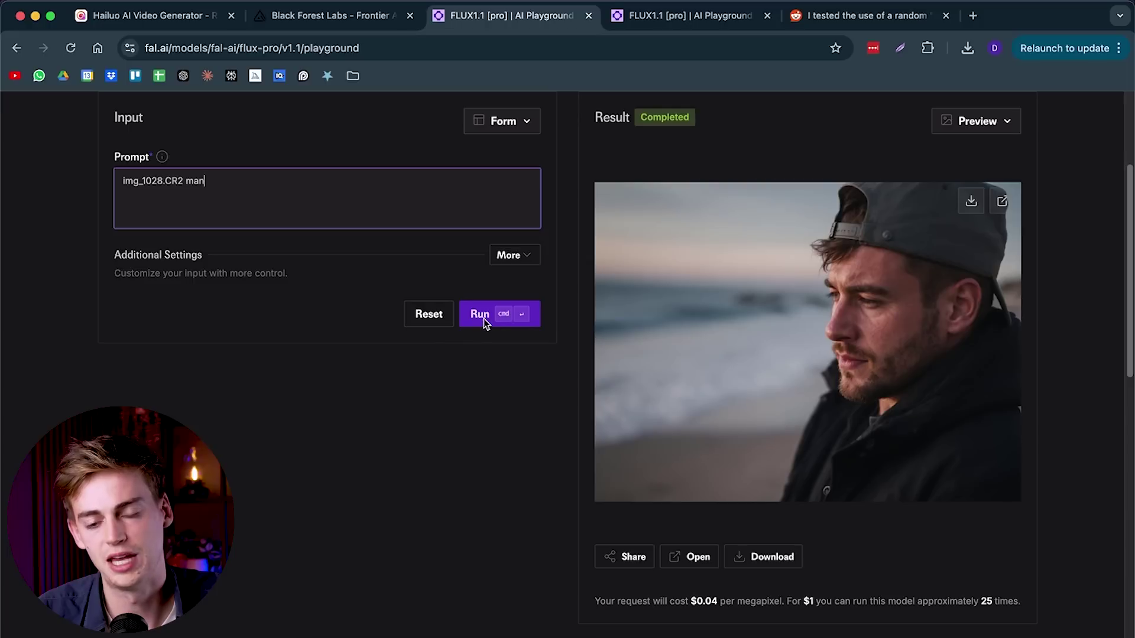
pyautogui.click(903, 441)
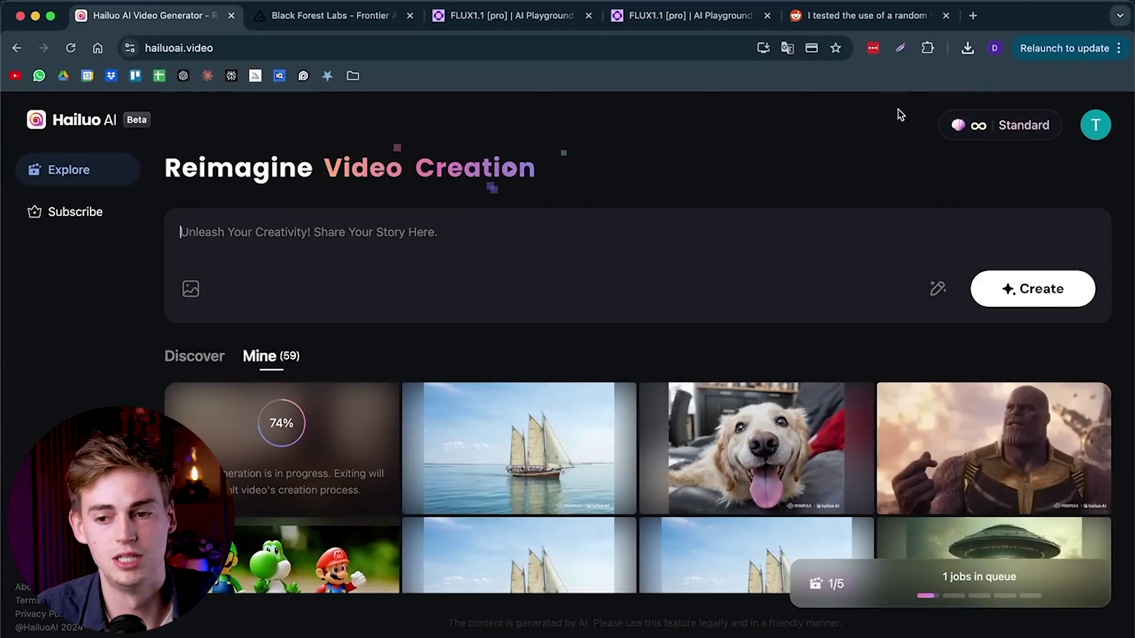
# - Attach the newest downloaded portrait from Chrome's downloads as the Hailuo source image
pyautogui.click(967, 48)
pyautogui.moveTo(839, 121); pyautogui.dragTo(360, 263)
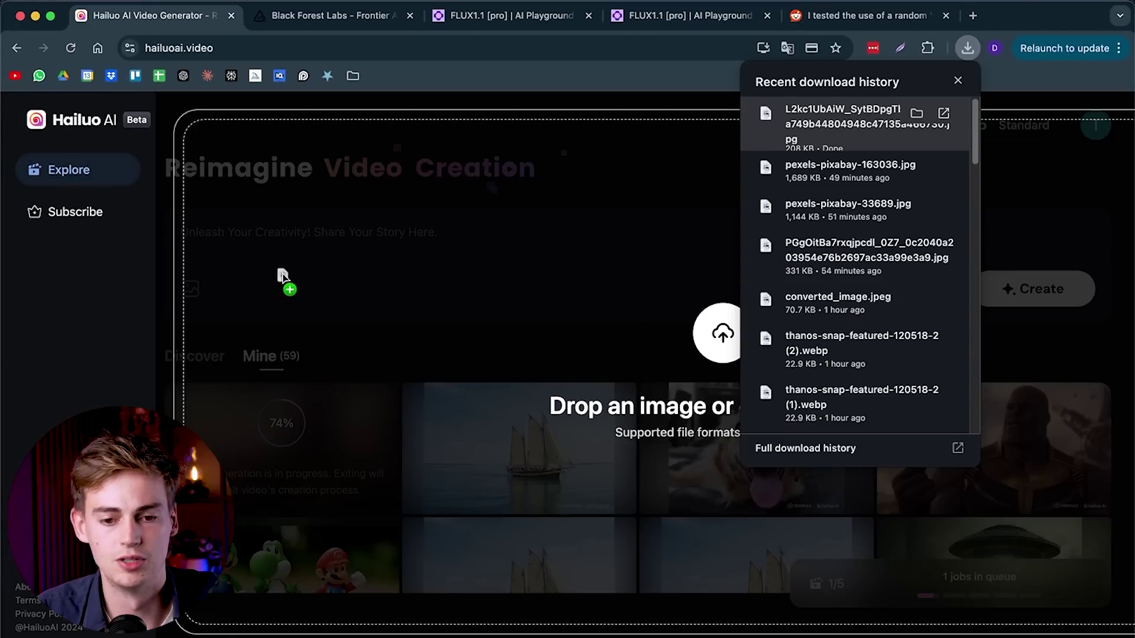
pyautogui.moveTo(282, 276); pyautogui.dragTo(288, 281)
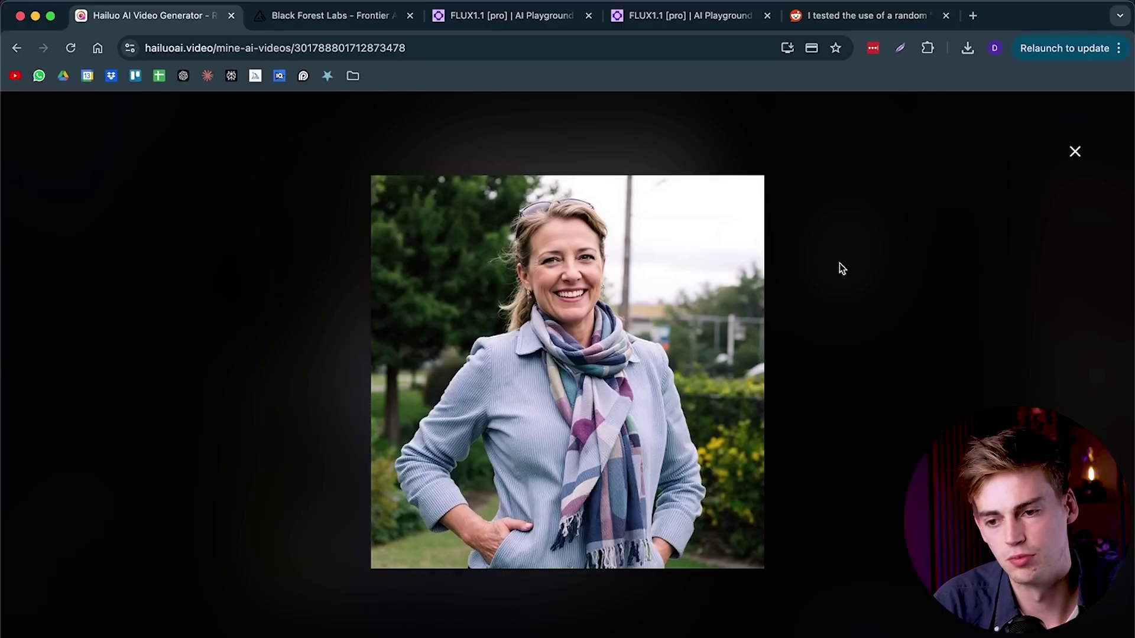
# - Dismiss the enlarged cigar image and video overlays and replay the cigar-lighting clip from the start
pyautogui.click(1075, 152)
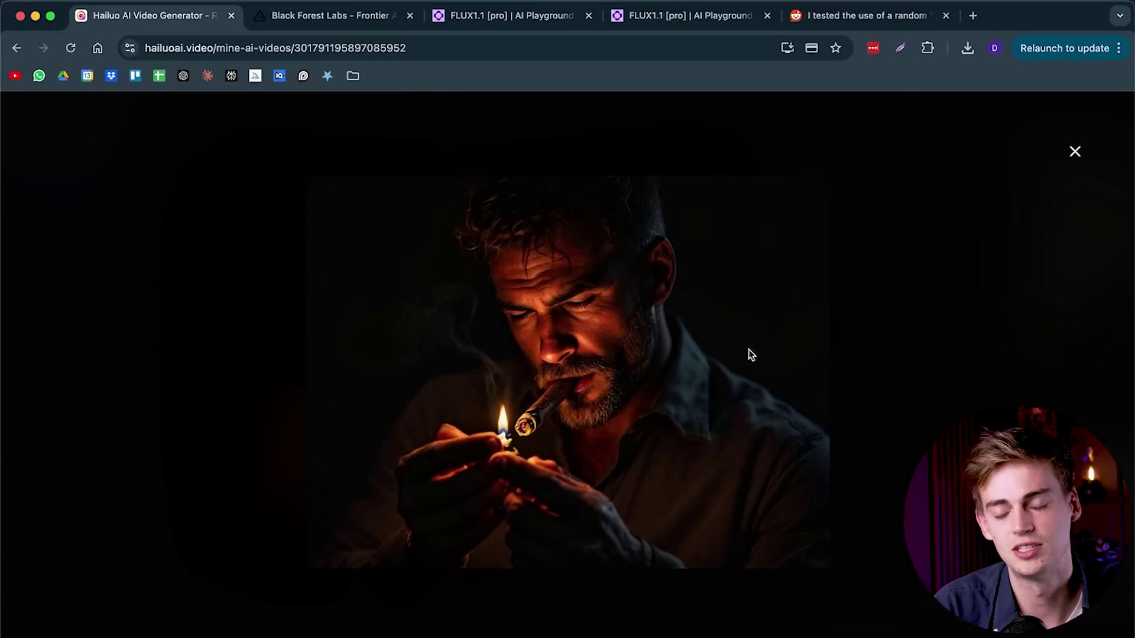
pyautogui.click(1075, 153)
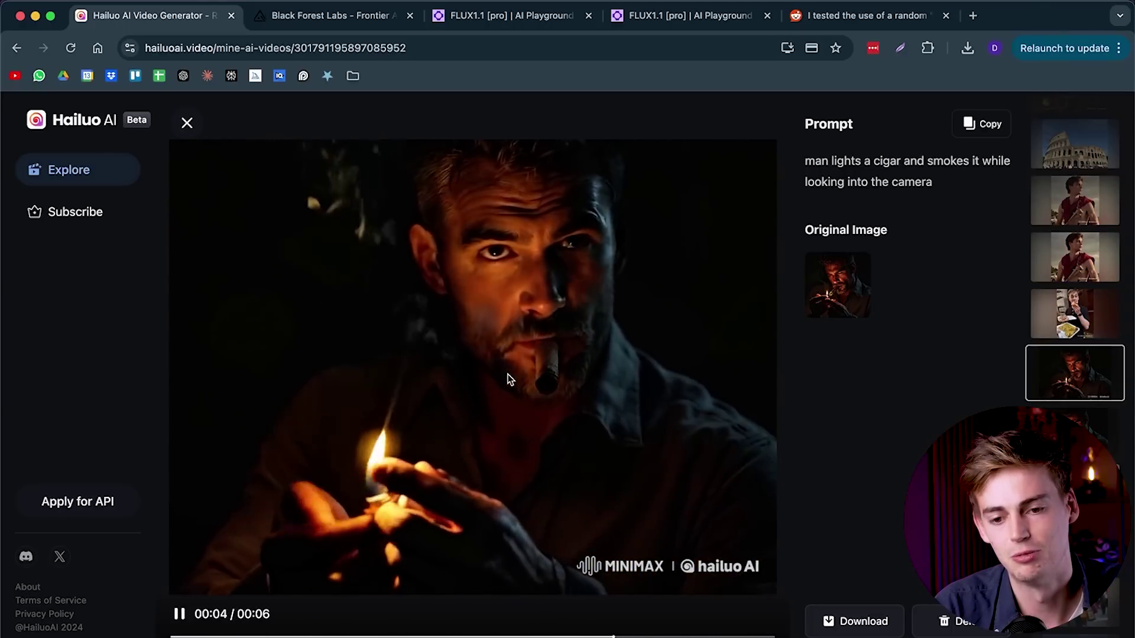
pyautogui.click(175, 635)
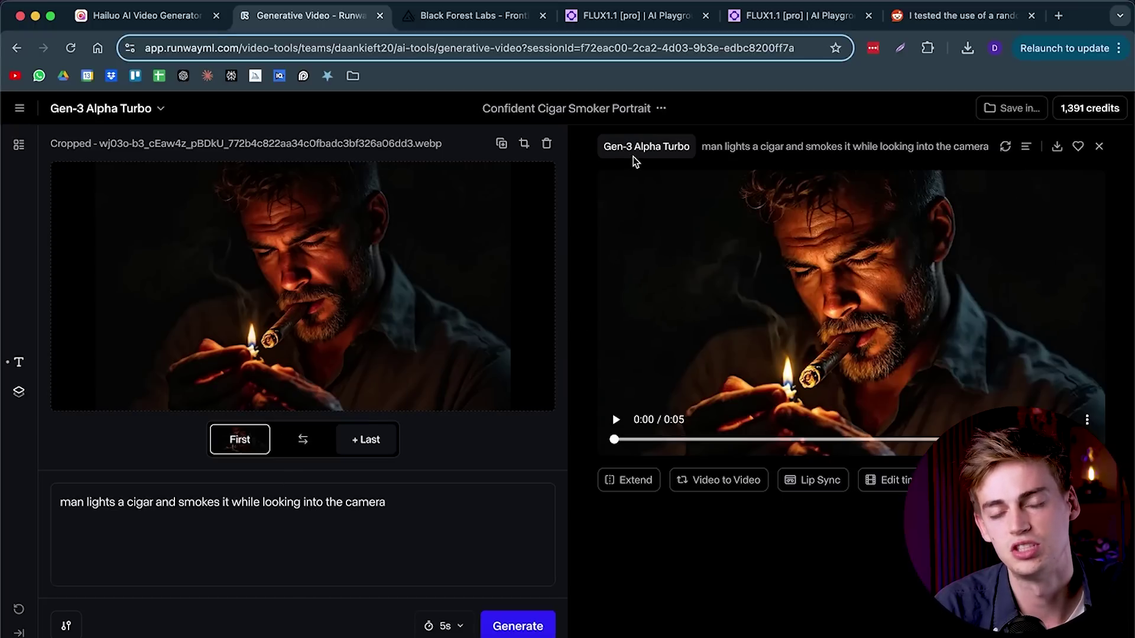
# - Play Runway's Gen-3 Alpha Turbo clip of the man lighting a cigar
pyautogui.click(621, 419)
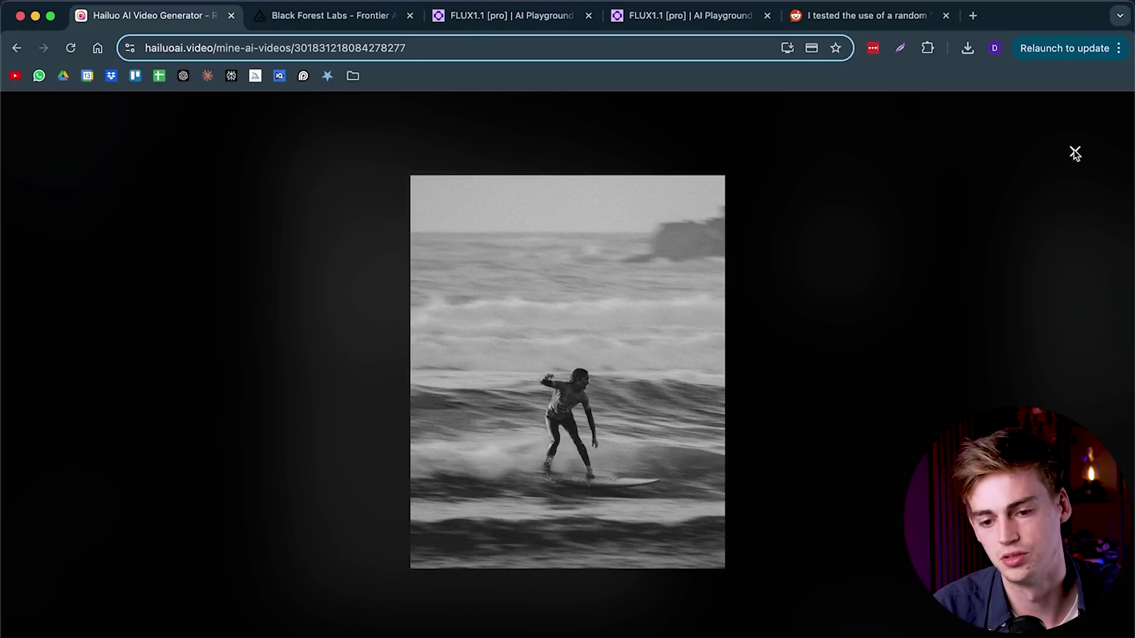
# - Close the full-screen surfer stock photo
pyautogui.click(1074, 152)
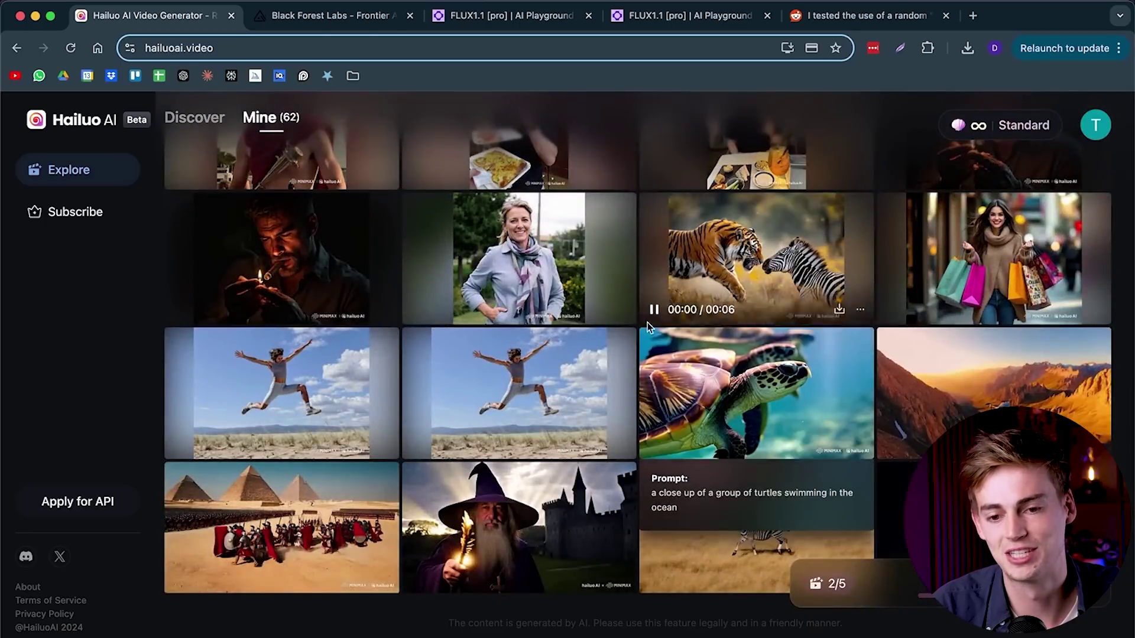
# - View the wine-glass toast clip and its original photo, then watch and pause the shocked pizza video
pyautogui.scroll(2, 622, 327)
pyautogui.scroll(2, 622, 327)
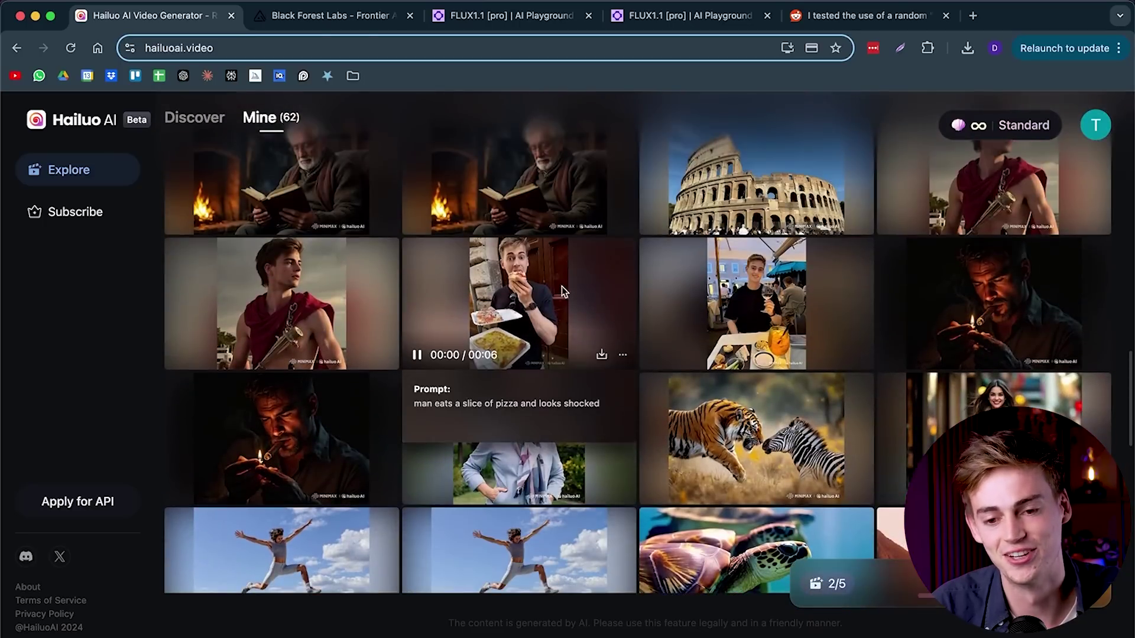
pyautogui.click(771, 307)
pyautogui.click(831, 260)
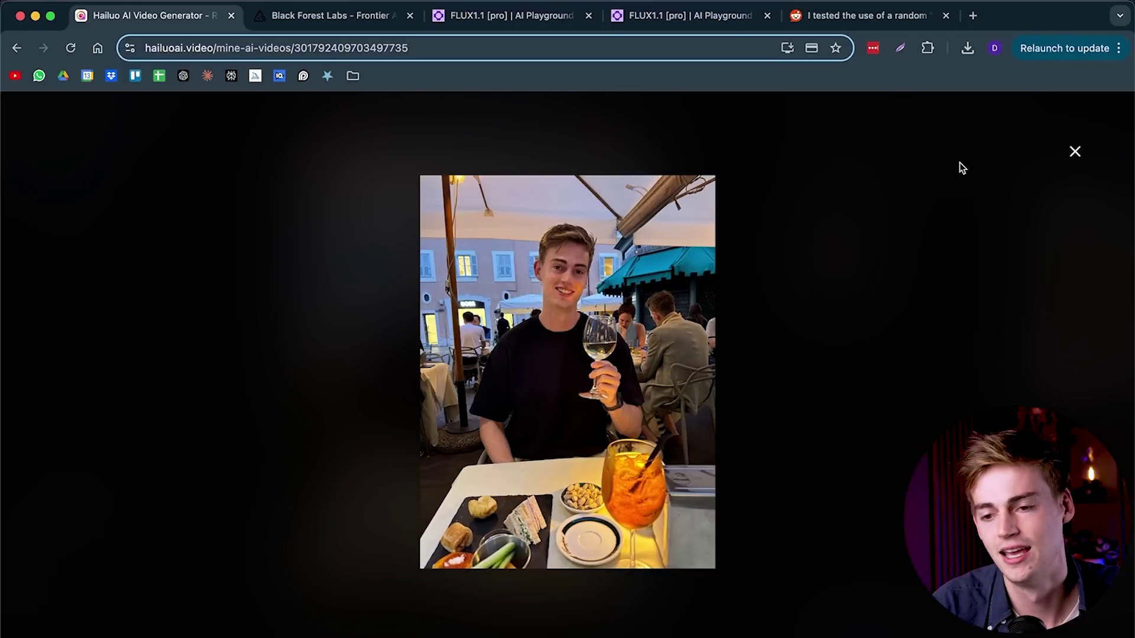
pyautogui.click(1074, 153)
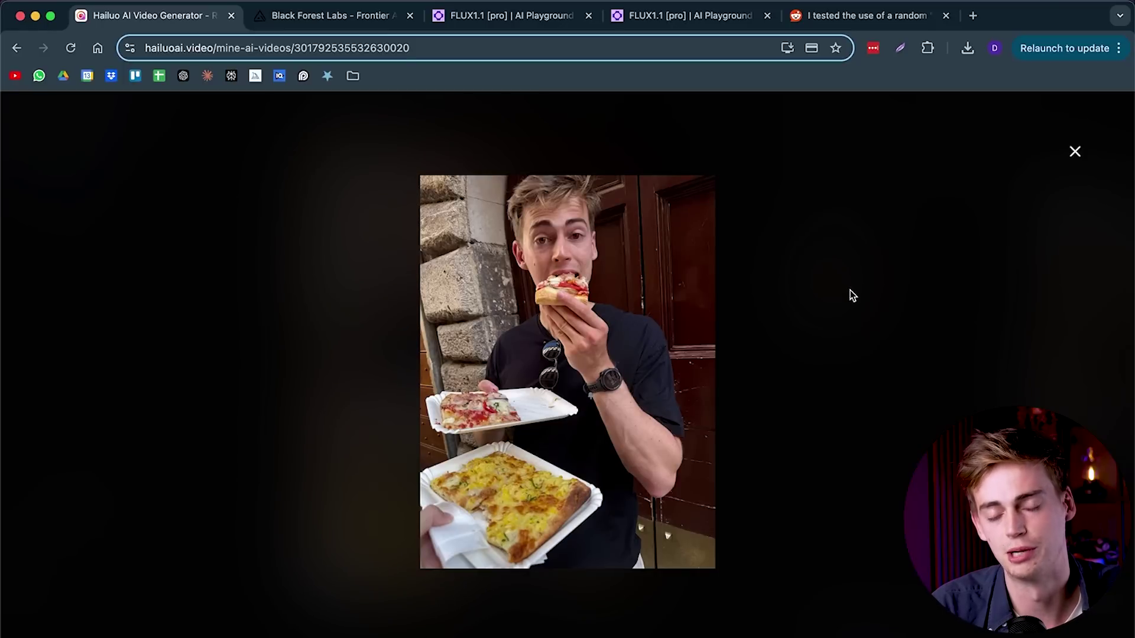
pyautogui.click(1074, 154)
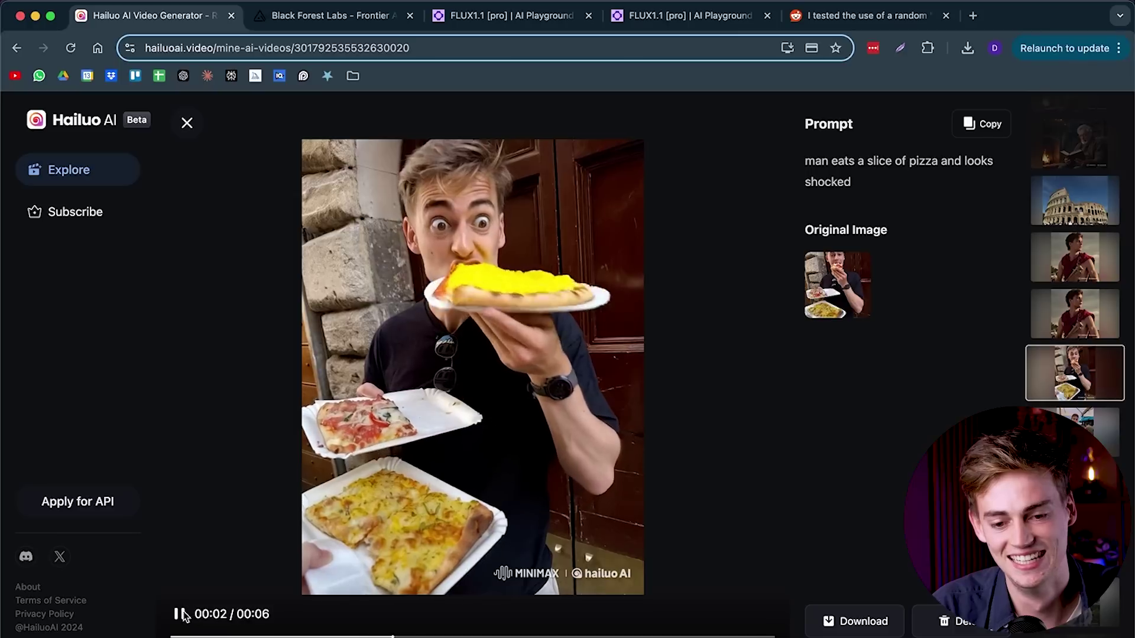
pyautogui.click(179, 611)
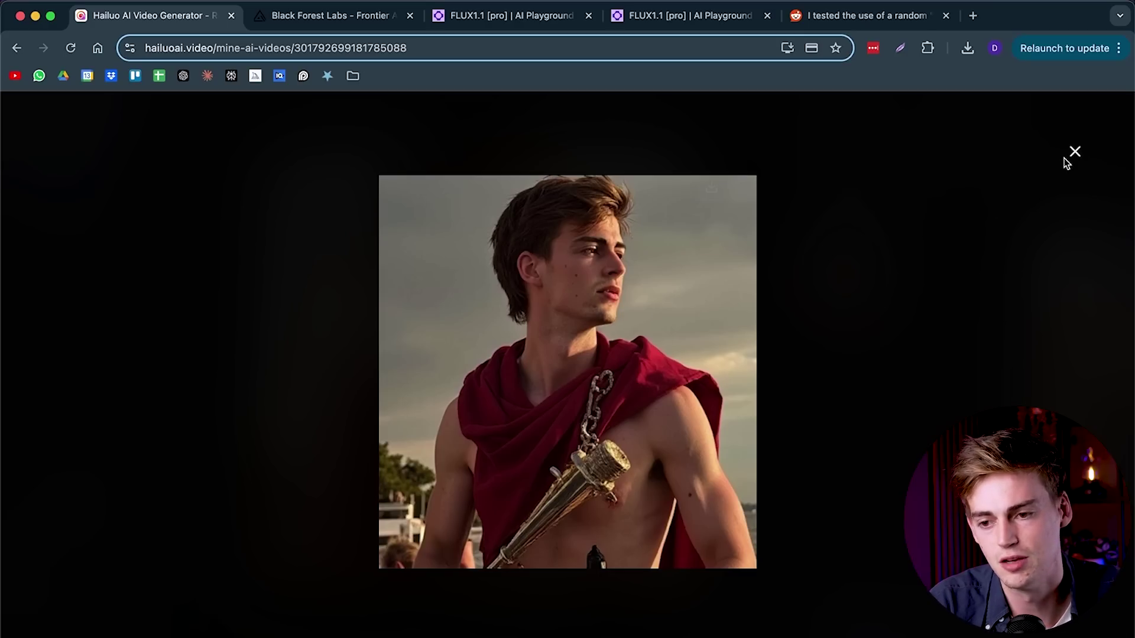
# - Play the camera-zoom-out clip of the man looking across his land, then open the next video
pyautogui.click(1072, 153)
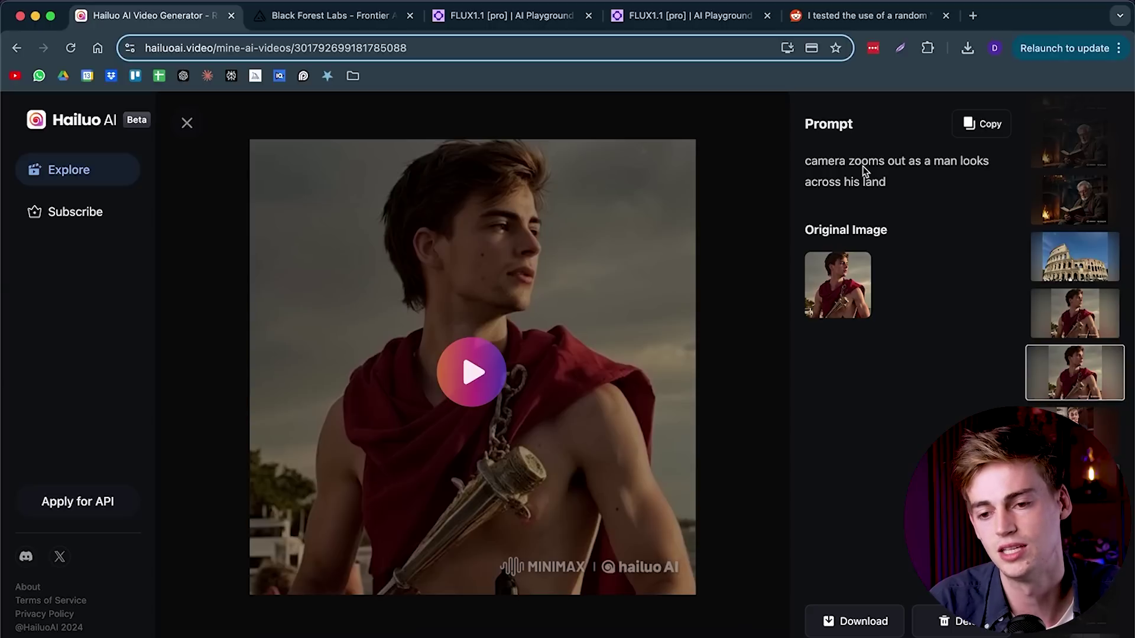
pyautogui.moveTo(762, 208)
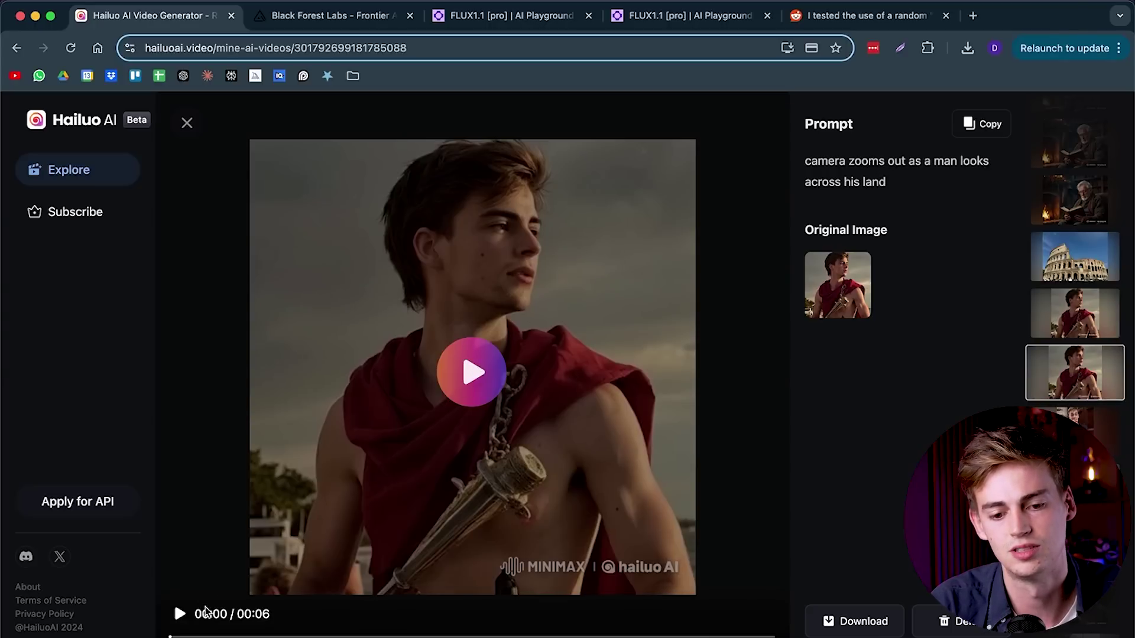
pyautogui.click(179, 614)
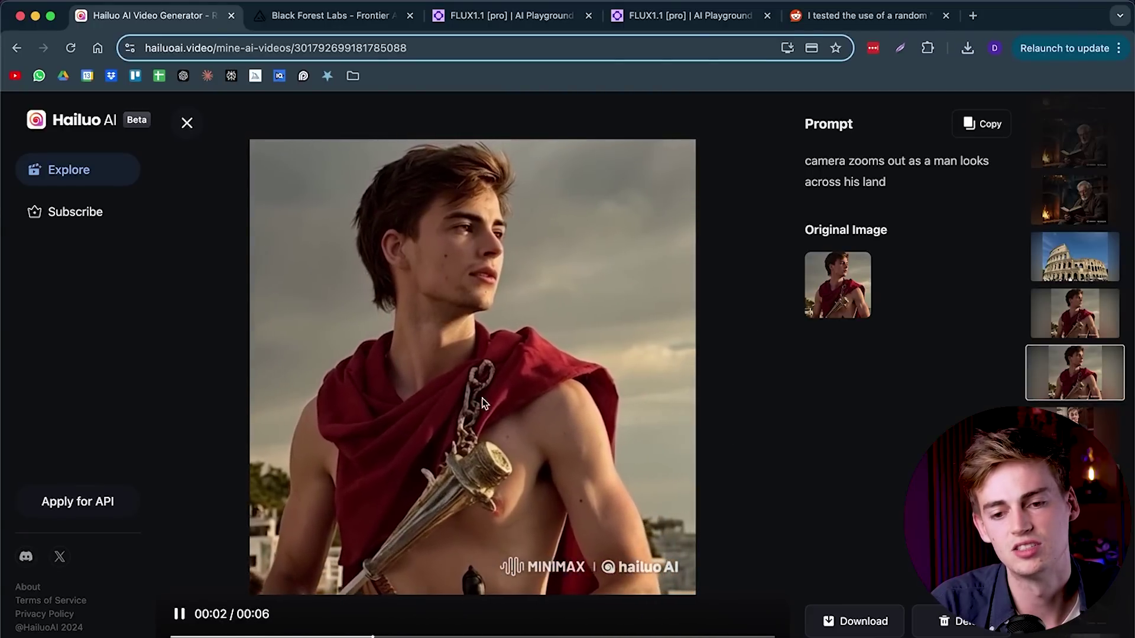
pyautogui.click(1080, 319)
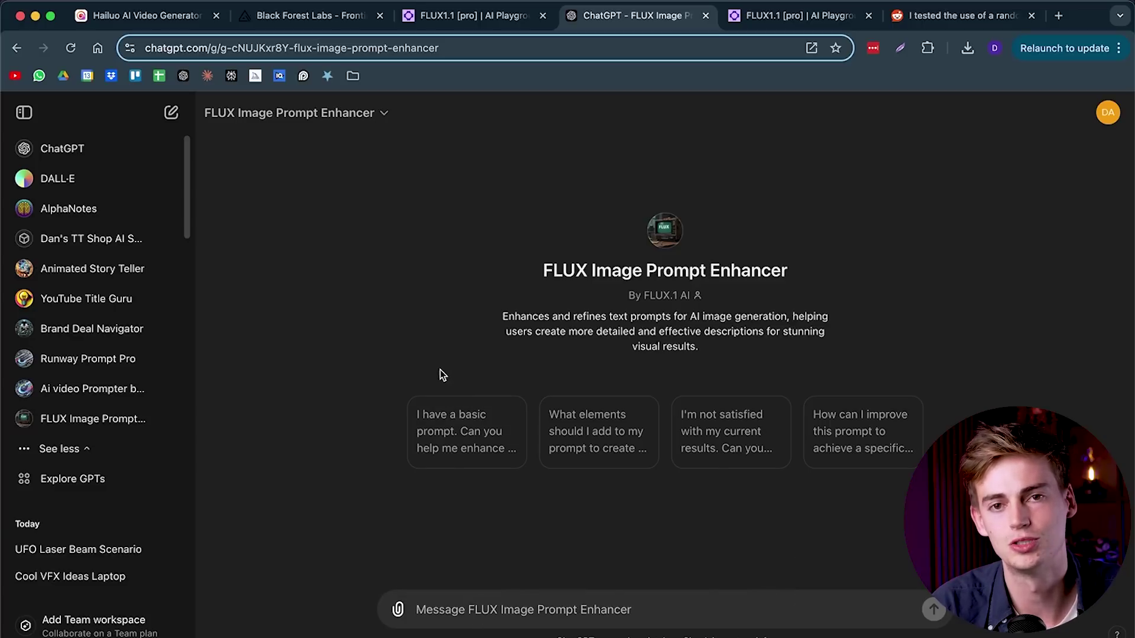
# - Open the 'Scary Robot Spider Prompt' chat and select its hyperrealistic red-eyed robot spider prompt
pyautogui.scroll(-3, 47, 463)
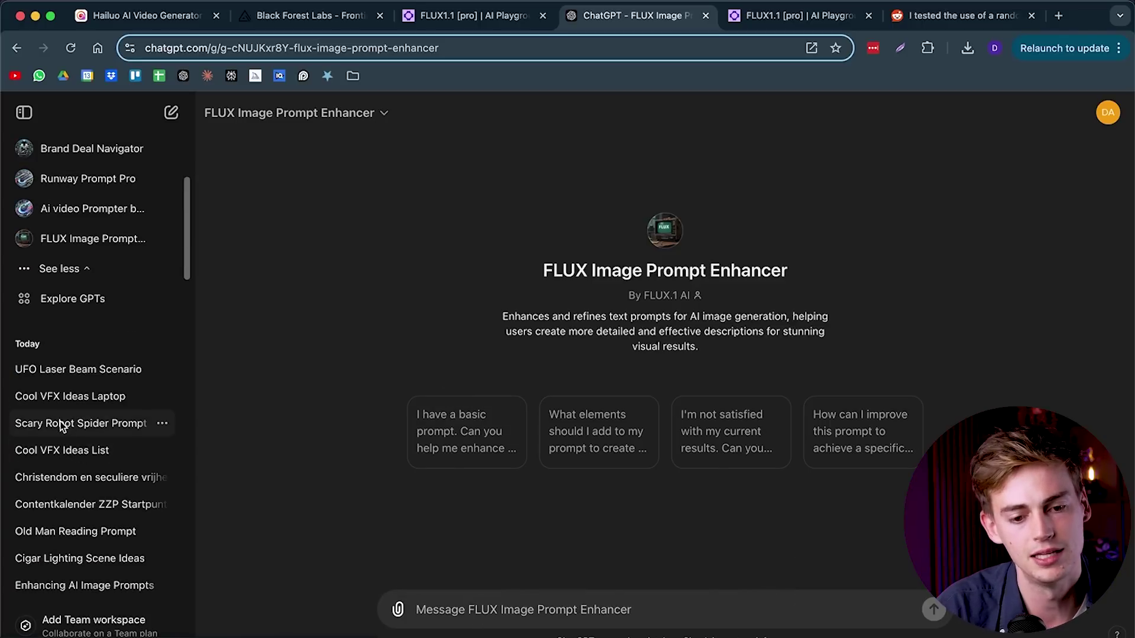
pyautogui.click(89, 424)
pyautogui.scroll(10, 591, 266)
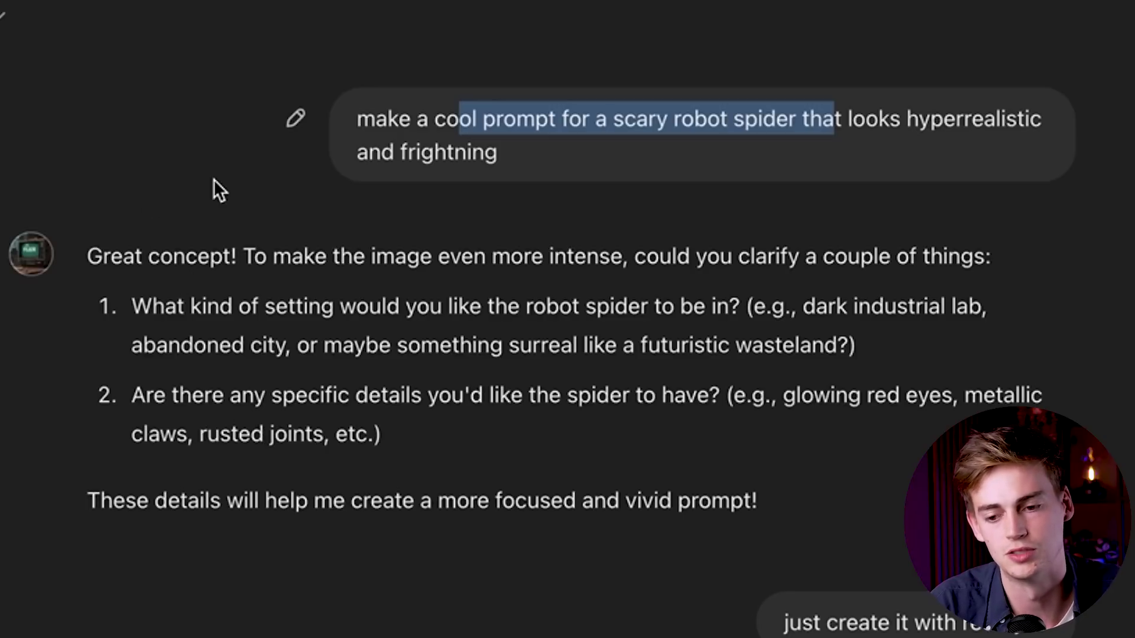
pyautogui.scroll(-8, 742, 337)
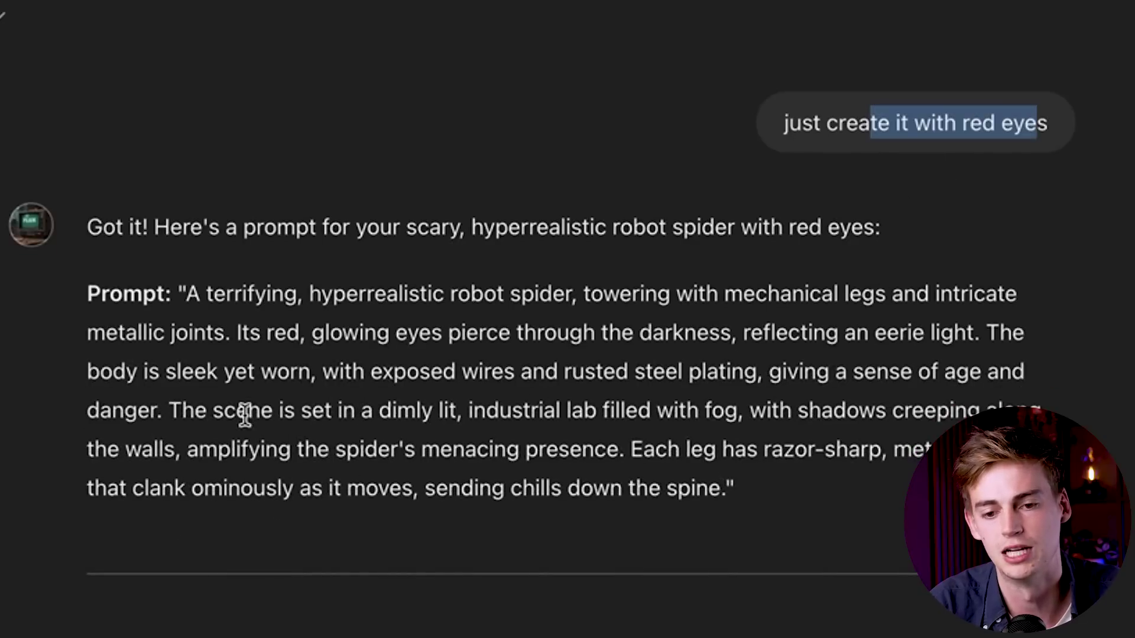
pyautogui.moveTo(188, 295); pyautogui.dragTo(750, 477)
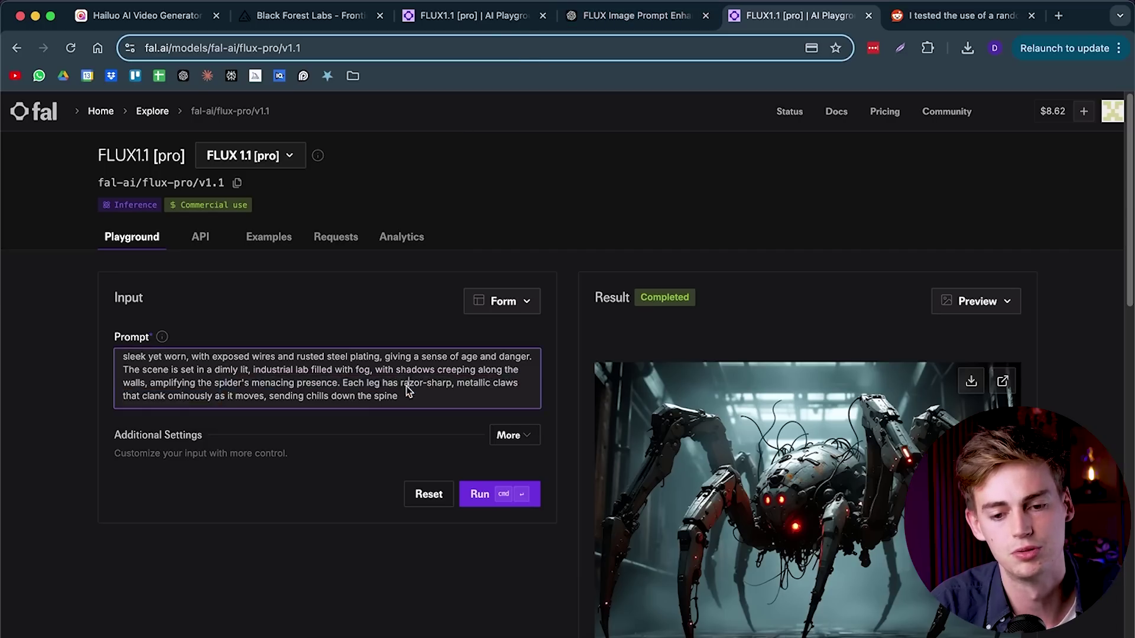
# - Review the FLUX1.1 [pro] robot spider image on fal.ai, then scroll Hailuo AI's Mine gallery
pyautogui.scroll(3, 406, 390)
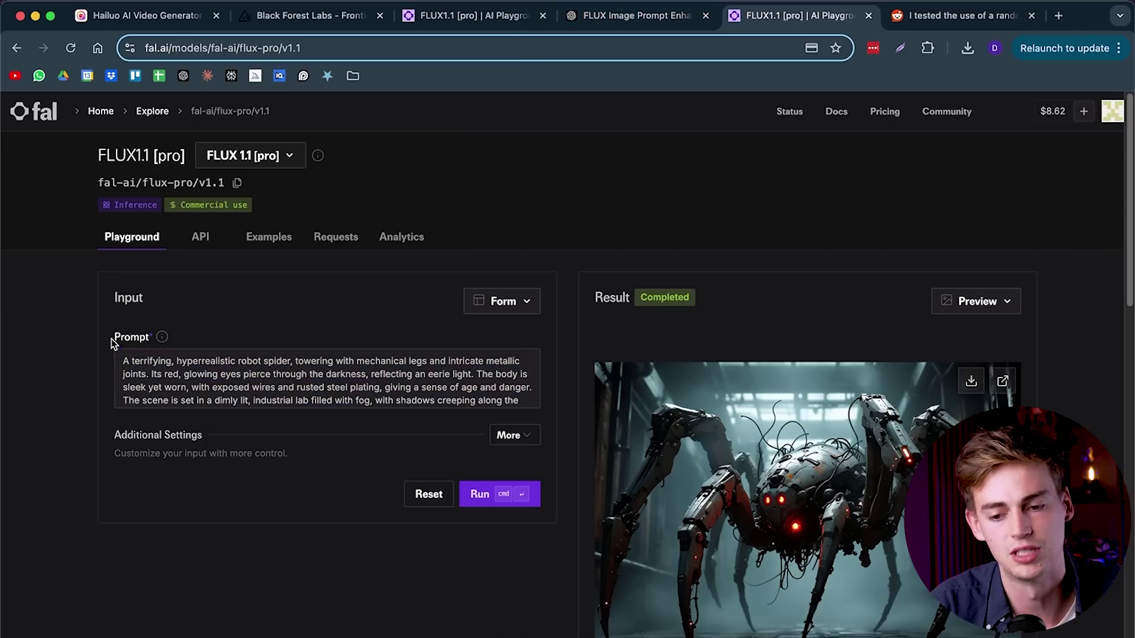
pyautogui.scroll(-3, 818, 313)
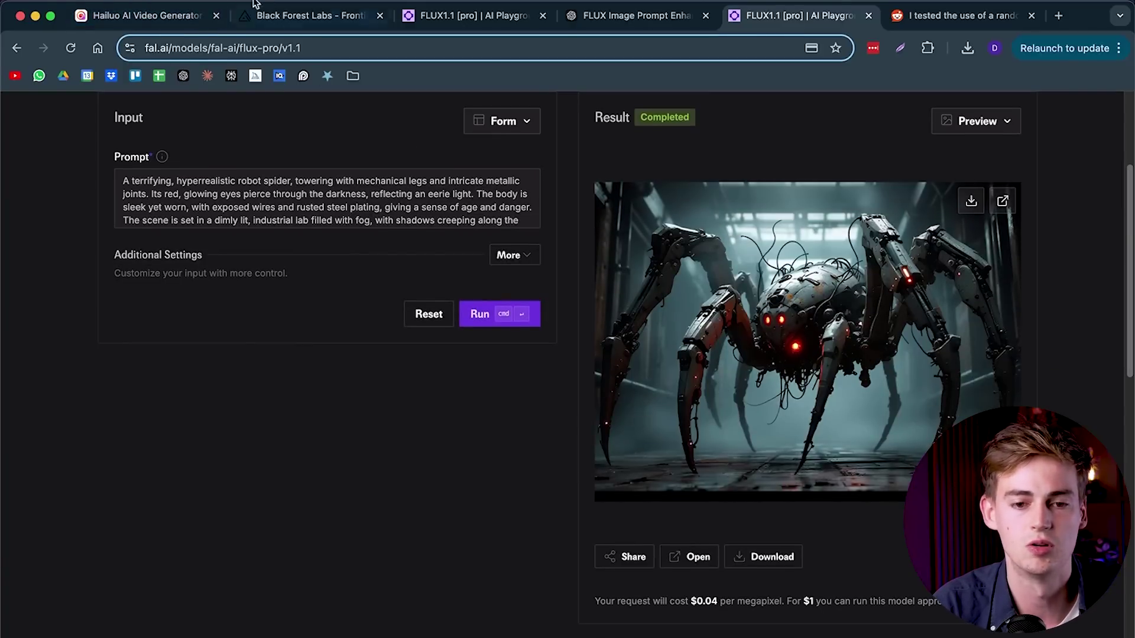
pyautogui.click(127, 17)
pyautogui.scroll(-3, 591, 300)
pyautogui.scroll(-10, 591, 300)
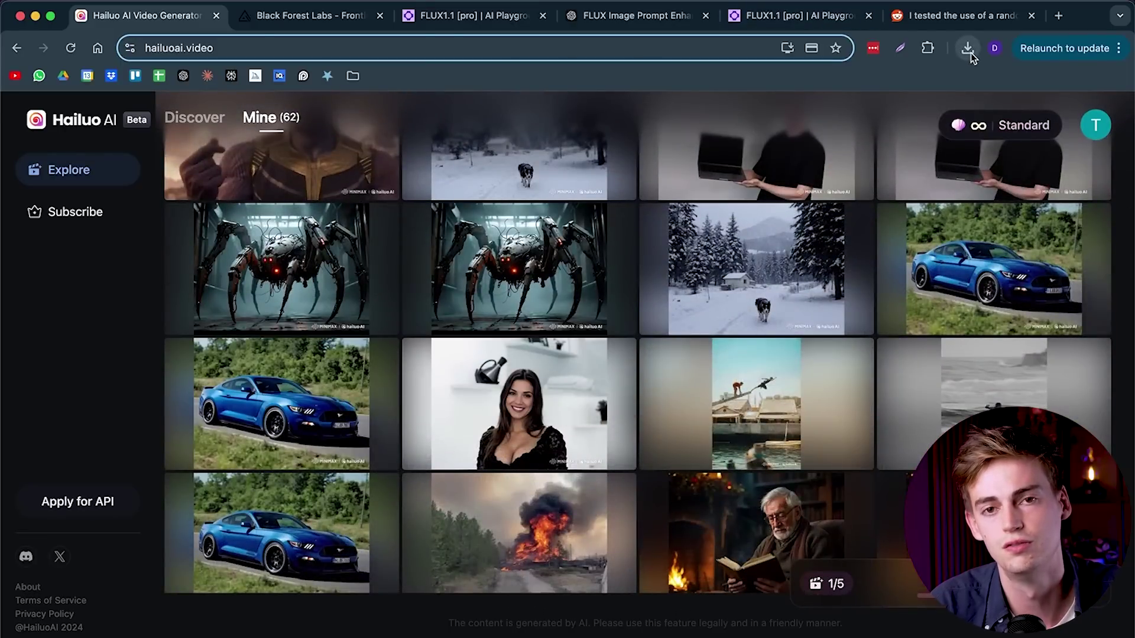
# - Open a red-eyed robot spider clip, then step to the previous spider video
pyautogui.click(532, 278)
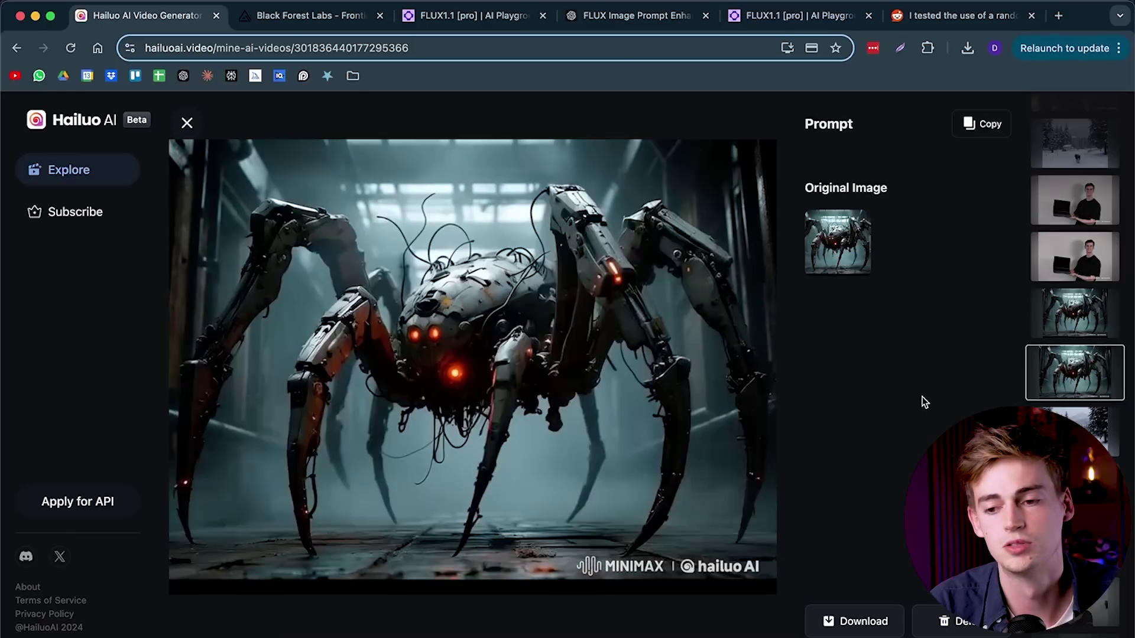
pyautogui.click(1075, 313)
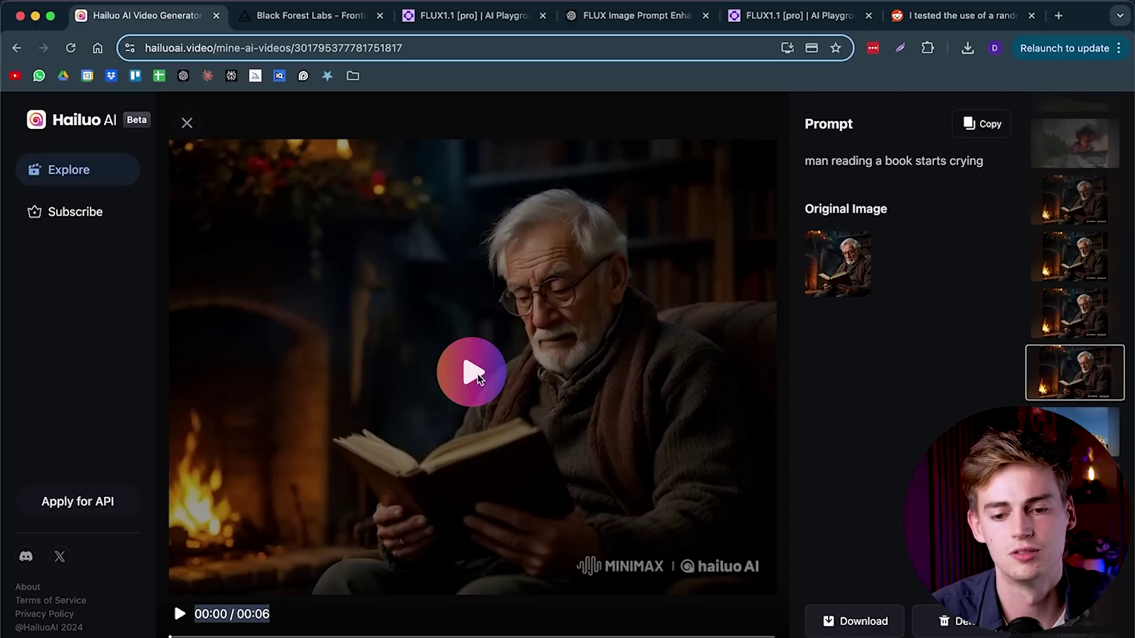
# - Play the 6-second crying book-reader clip through, replay it, and pause it
pyautogui.click(180, 615)
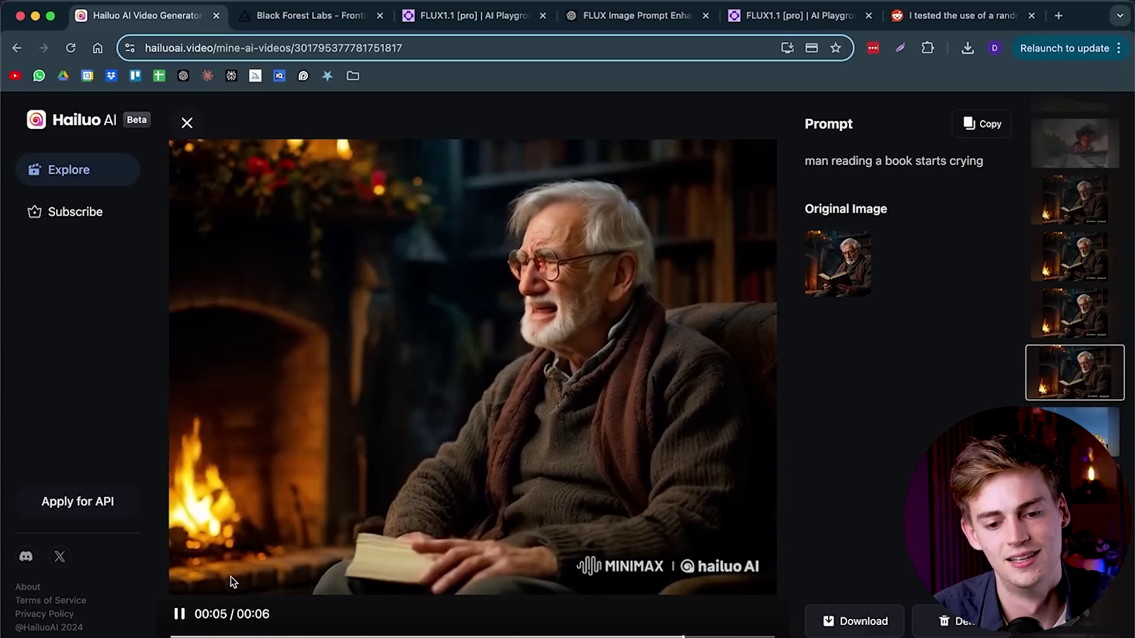
pyautogui.click(179, 615)
pyautogui.click(181, 616)
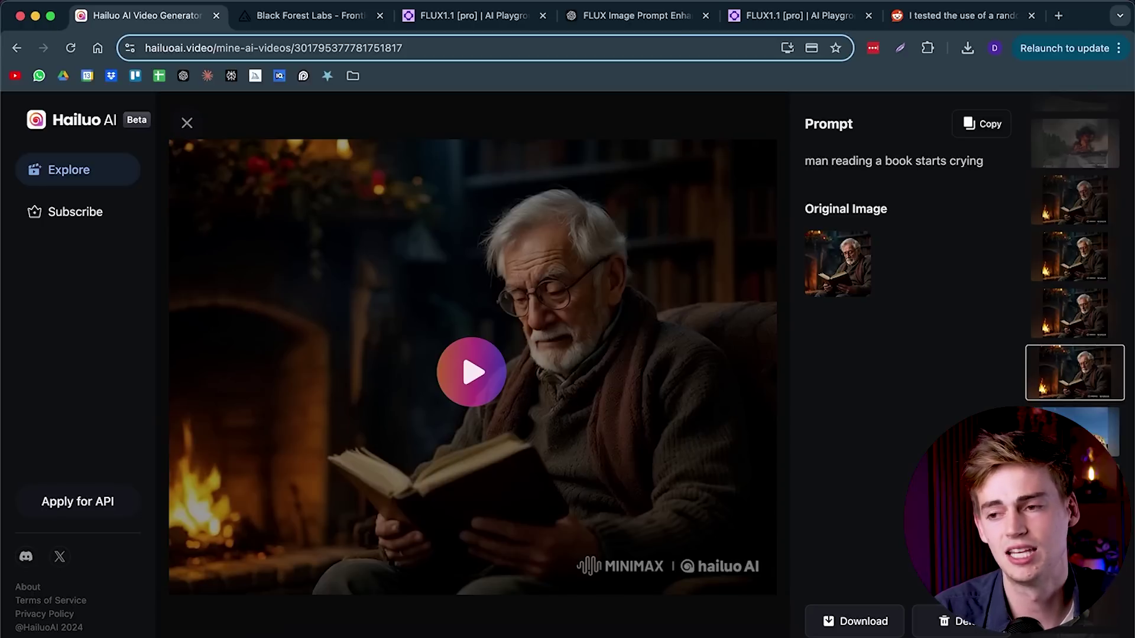
# - Maximize the Runway window and play its Gen-3 crying book-reader clip
pyautogui.click(350, 110)
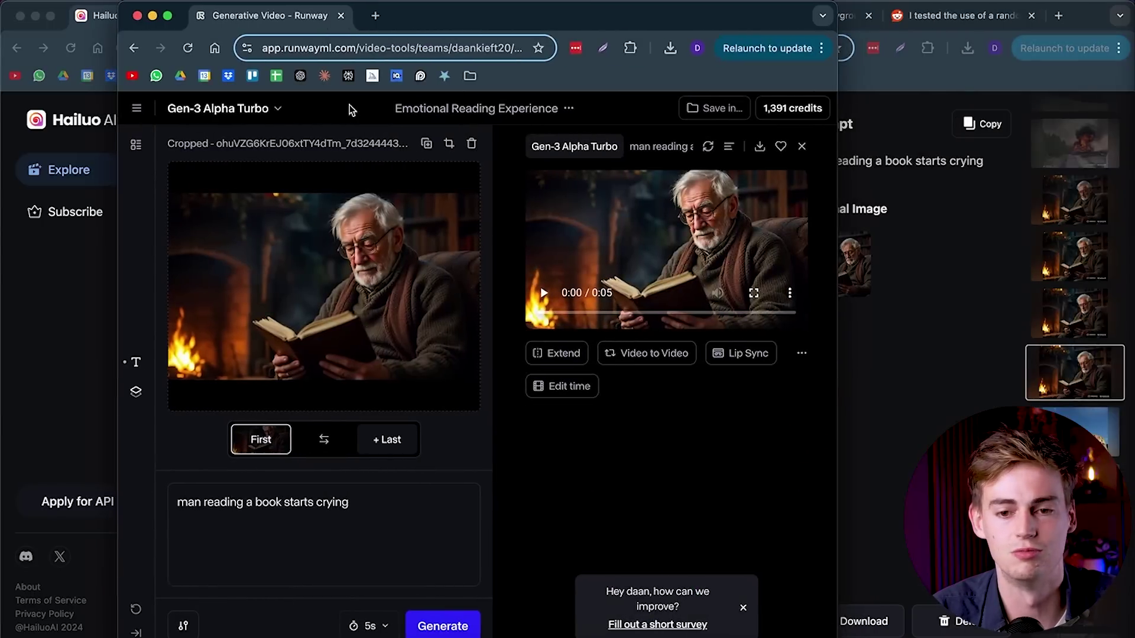
pyautogui.doubleClick(449, 21)
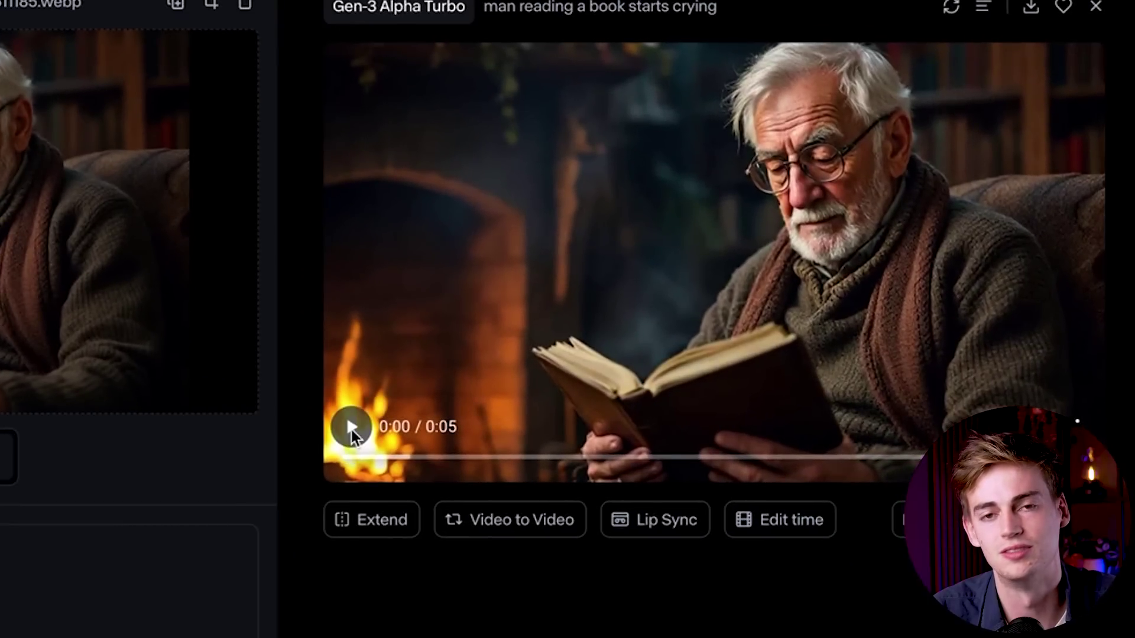
pyautogui.click(351, 426)
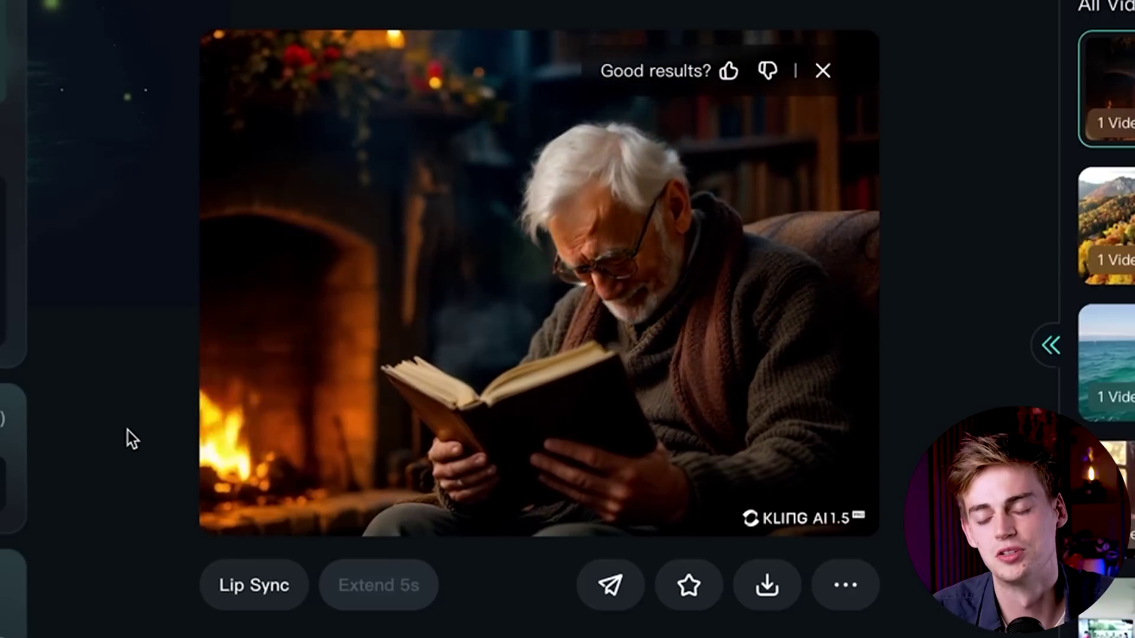
# - Watch the Kling AI 1.5 crying book-reader clip play in preview
pyautogui.moveTo(269, 463)
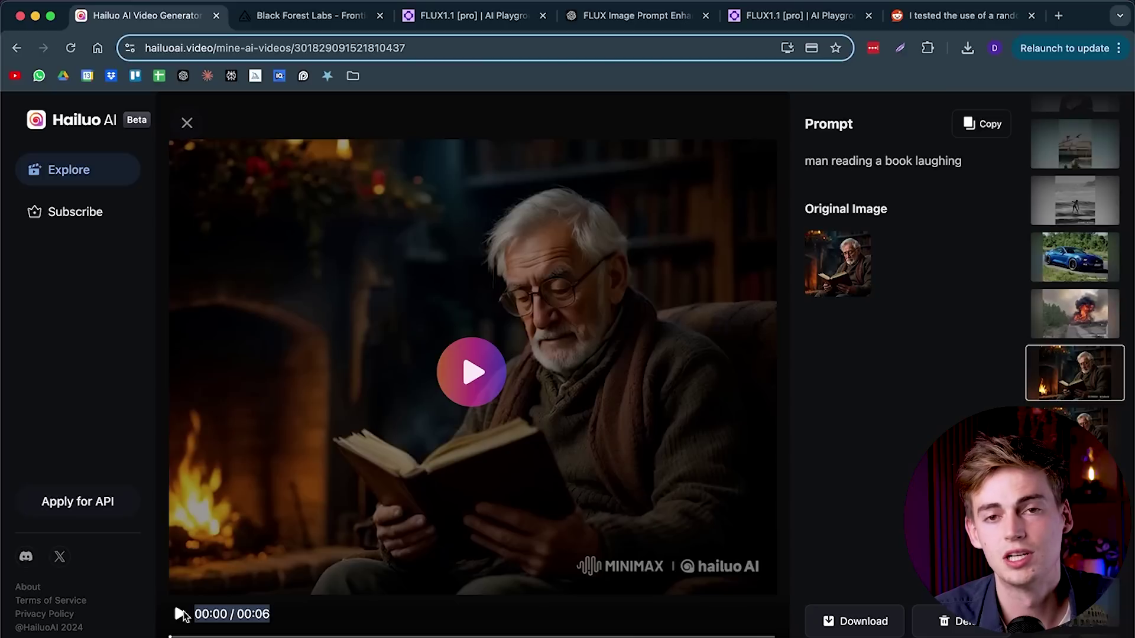
# - Play the laughing book-reader clip, then exit back to the Mine gallery with Escape
pyautogui.click(182, 612)
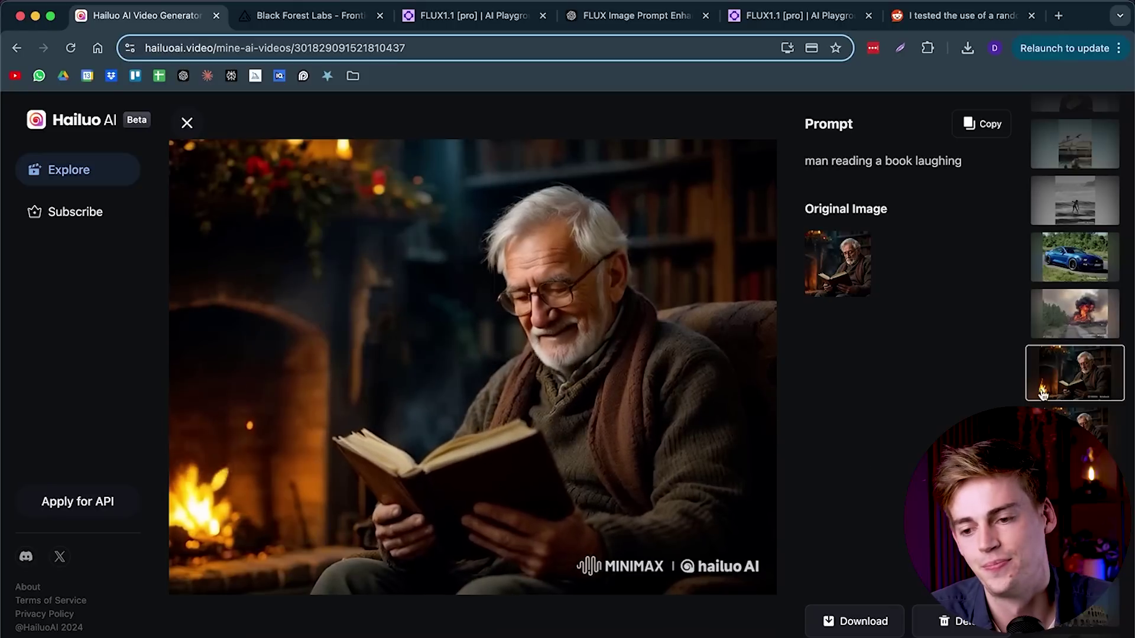
pyautogui.moveTo(512, 240)
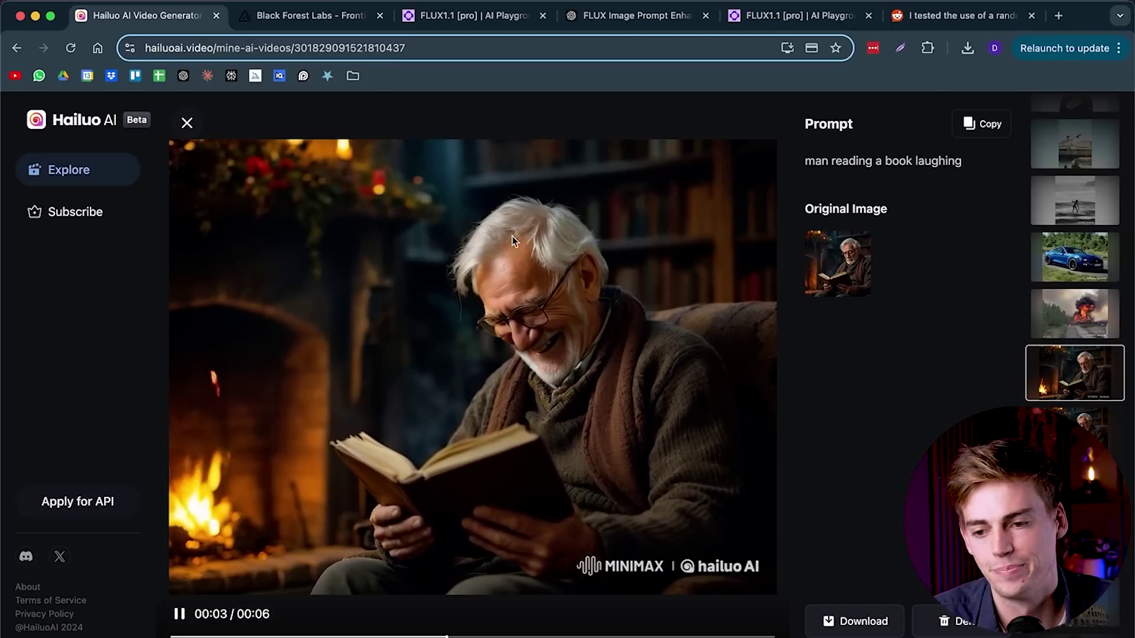
pyautogui.press('Escape')
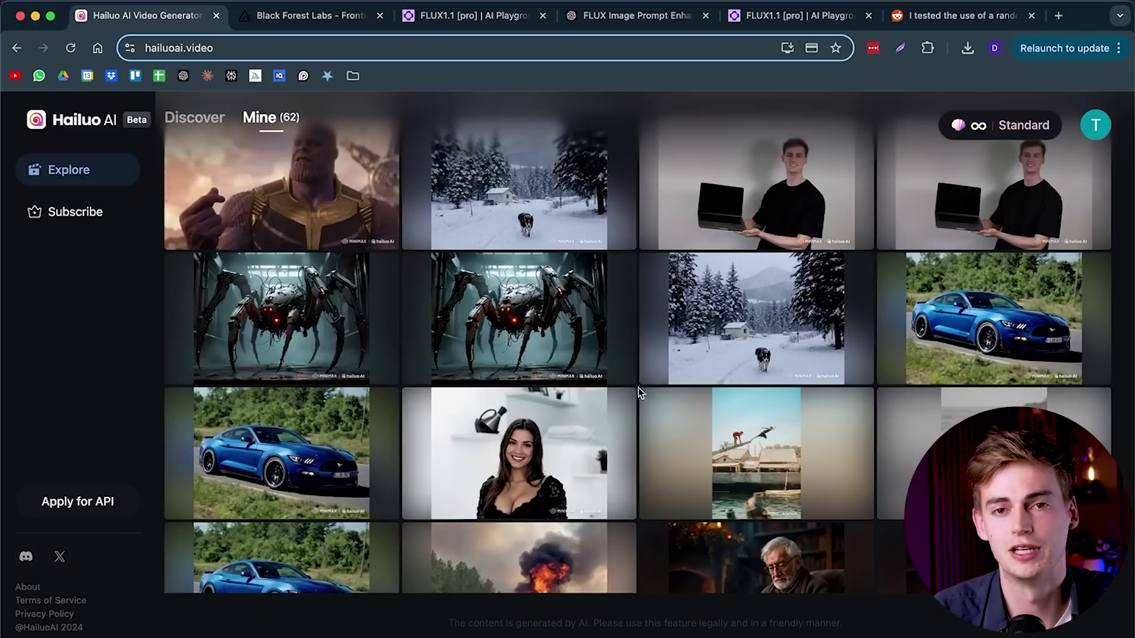
# - Open the blue-car explosion clip and scroll through to the laser-shot ship clip
pyautogui.scroll(-5, 591, 393)
pyautogui.scroll(4, 430, 277)
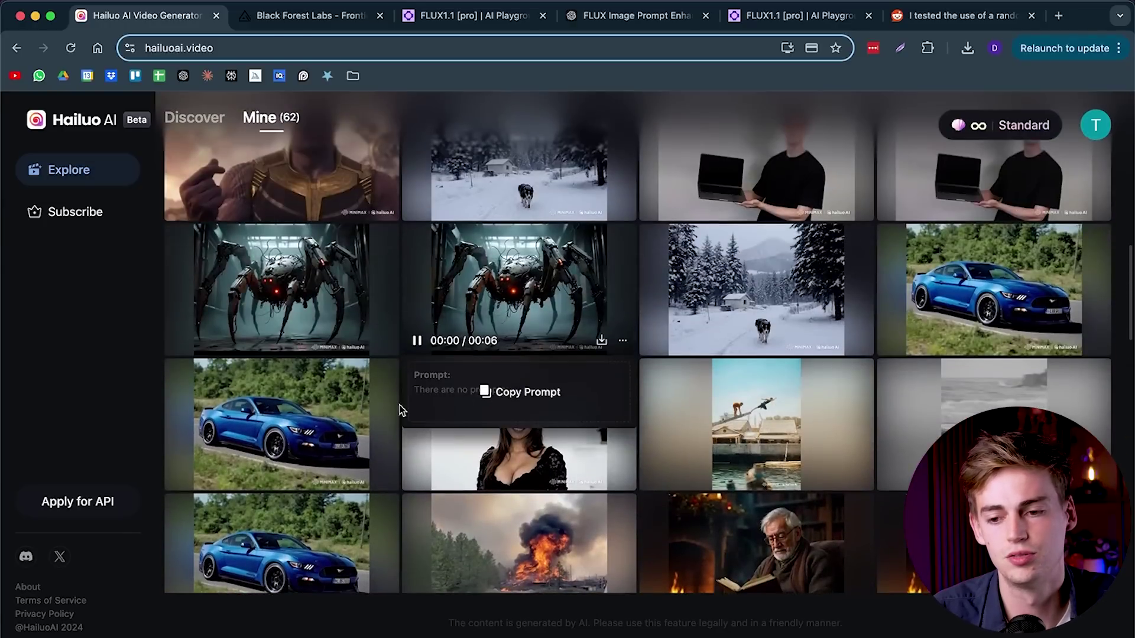
pyautogui.click(903, 314)
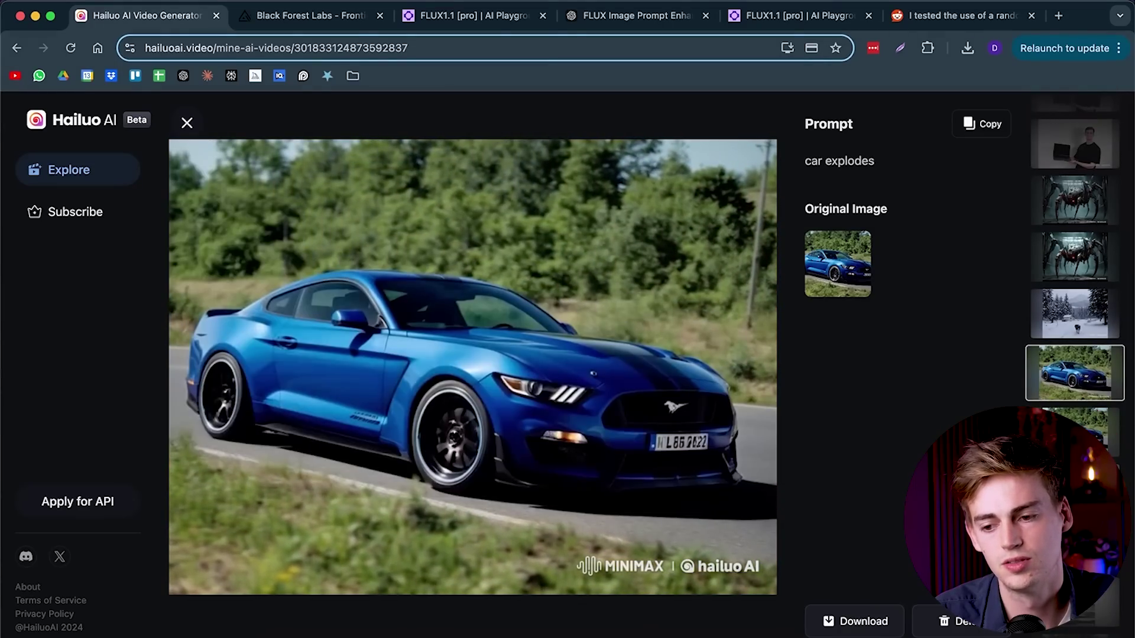
pyautogui.scroll(-1, 1075, 373)
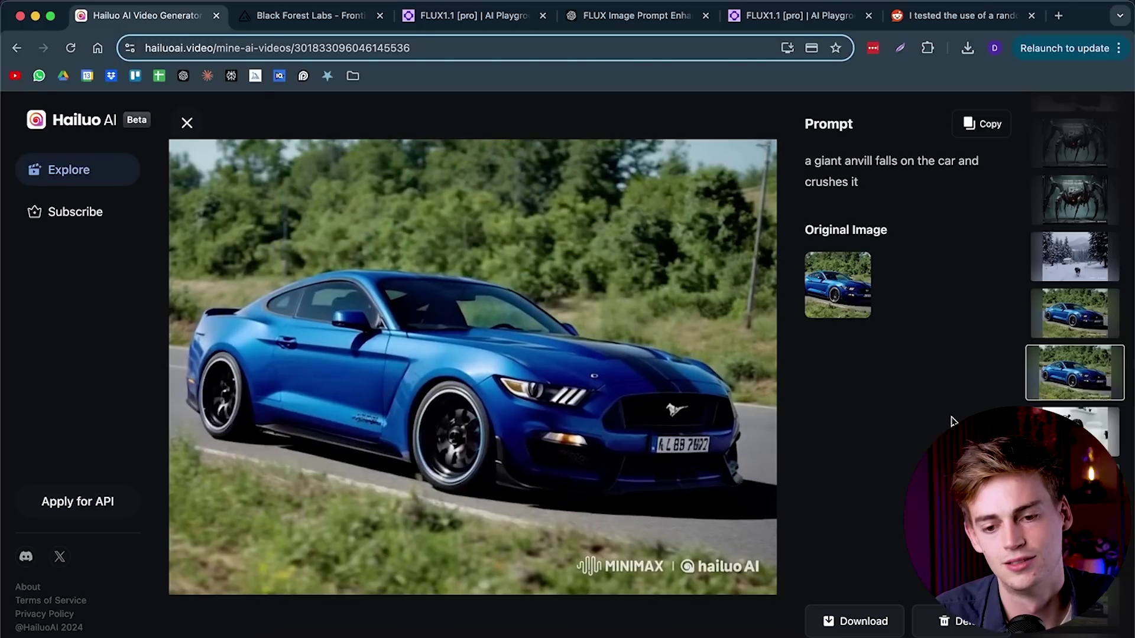
pyautogui.scroll(-1, 1059, 353)
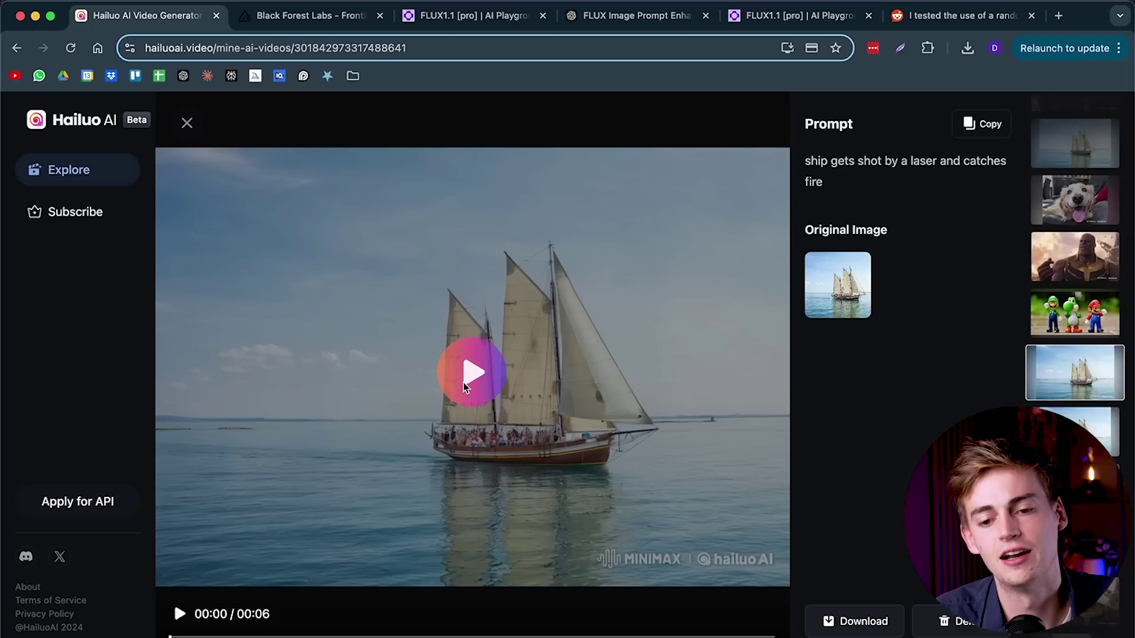
# - Play the laser-shot sailboat clip, then switch to the sailboat torpedo-explosion clip
pyautogui.click(177, 617)
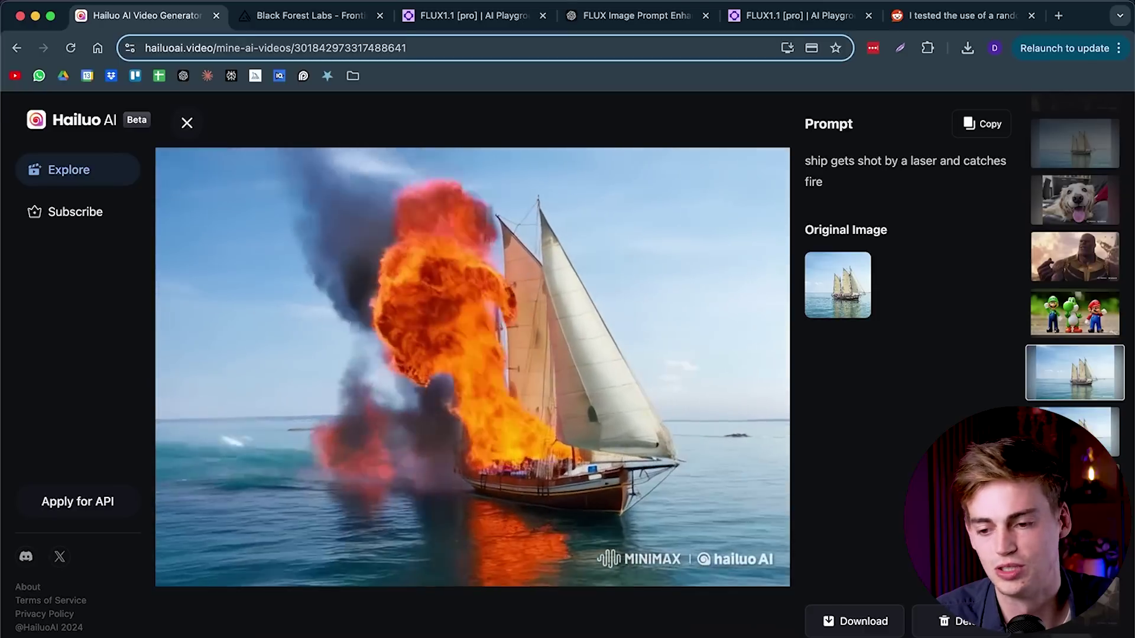
pyautogui.scroll(2, 1074, 266)
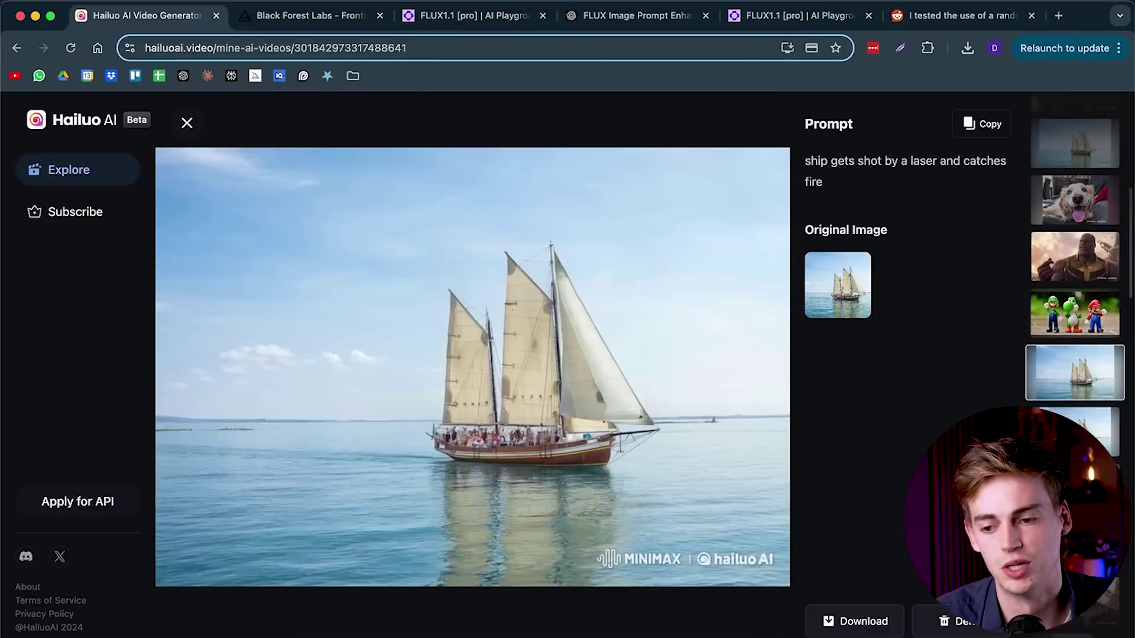
pyautogui.click(1075, 360)
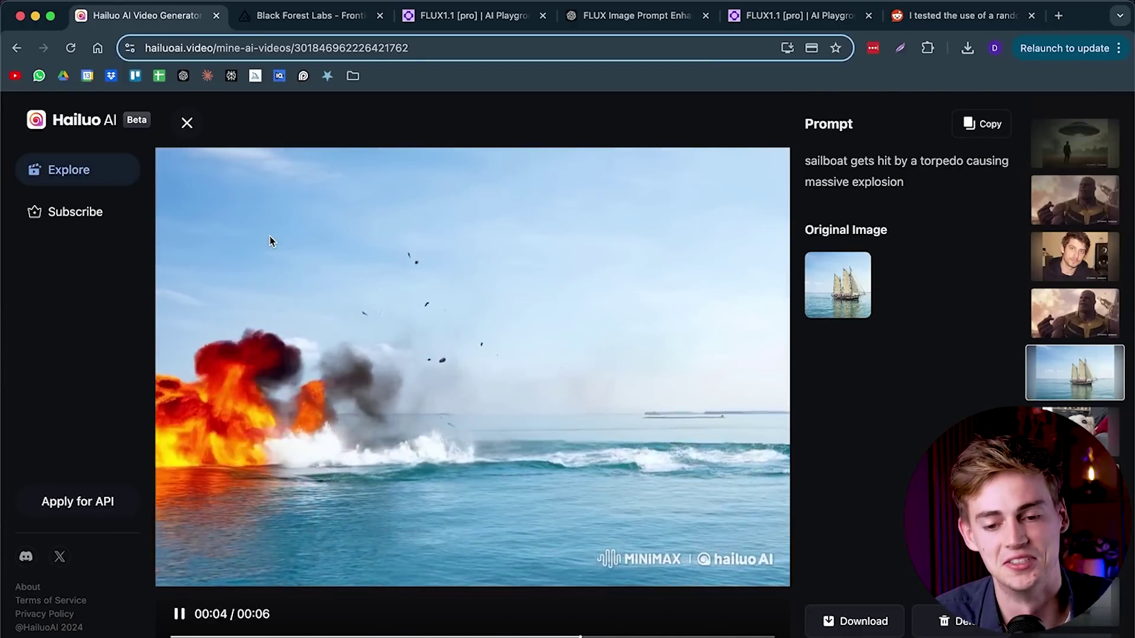
# - Play the 6-second webcam-portrait clip of a scared man as colorful slime falls on him
pyautogui.scroll(-1, 993, 391)
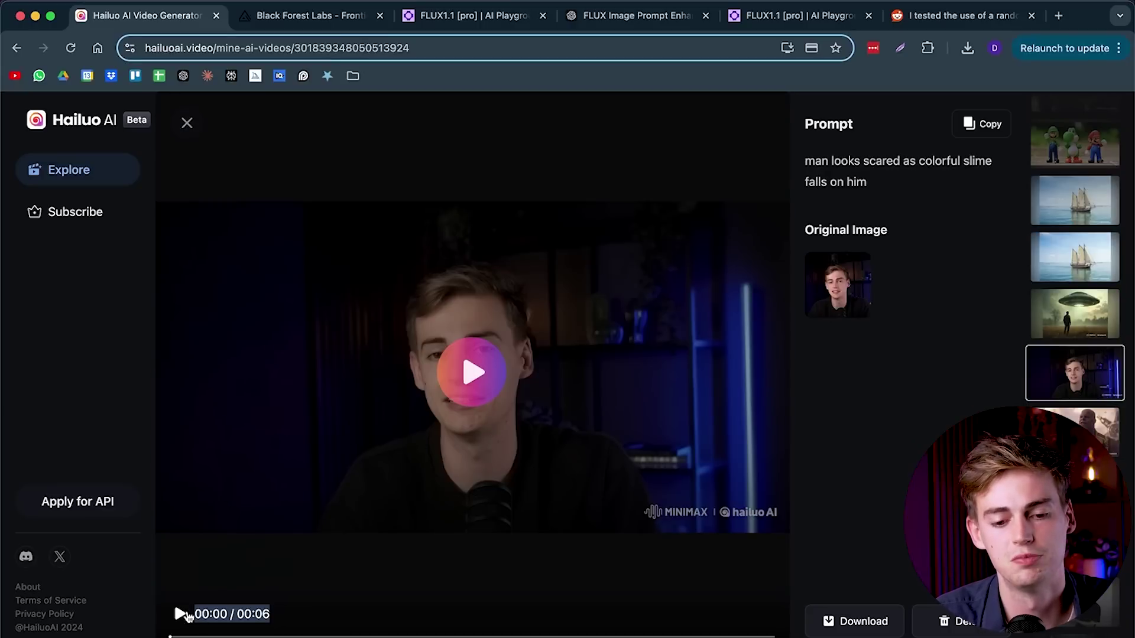
pyautogui.click(184, 616)
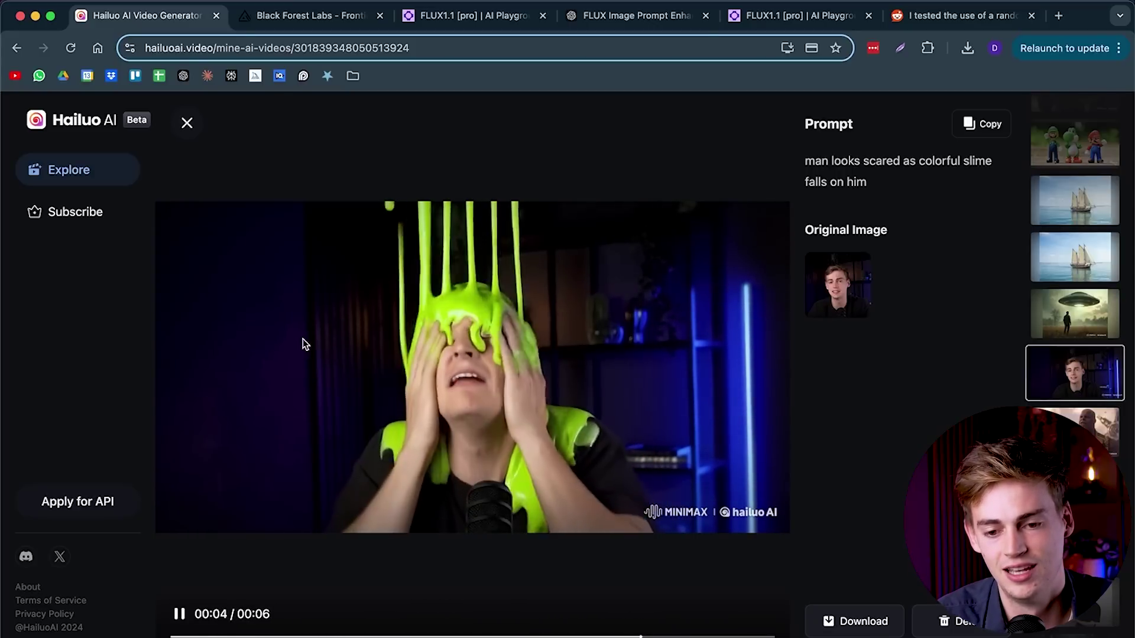
# - Play the Colosseum bomb explosion clip
pyautogui.scroll(-5, 414, 548)
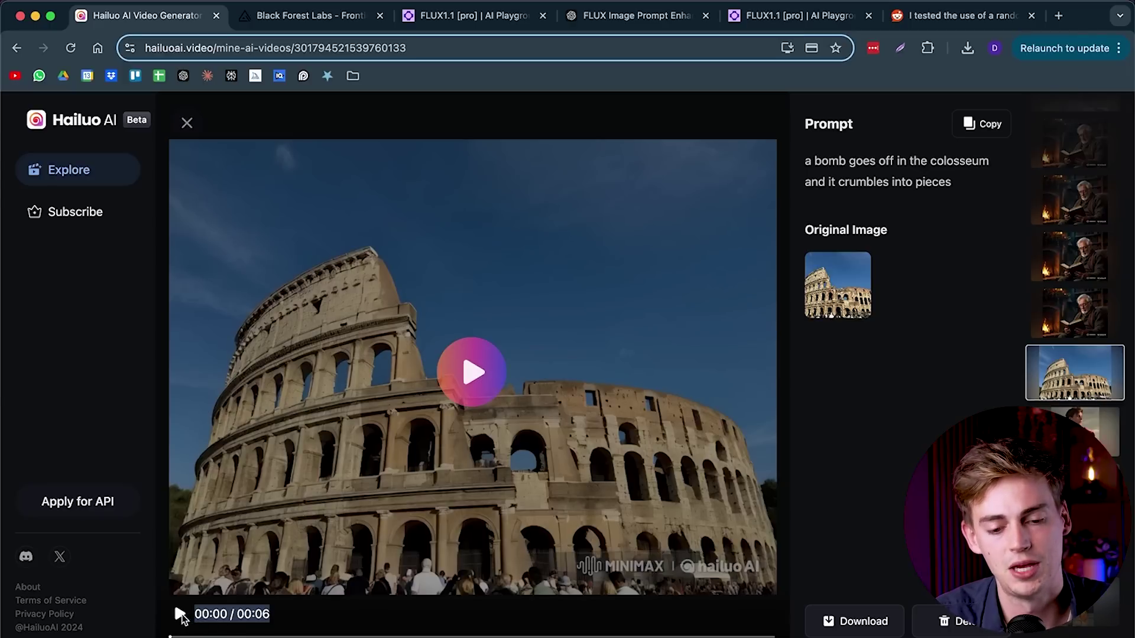
pyautogui.click(179, 615)
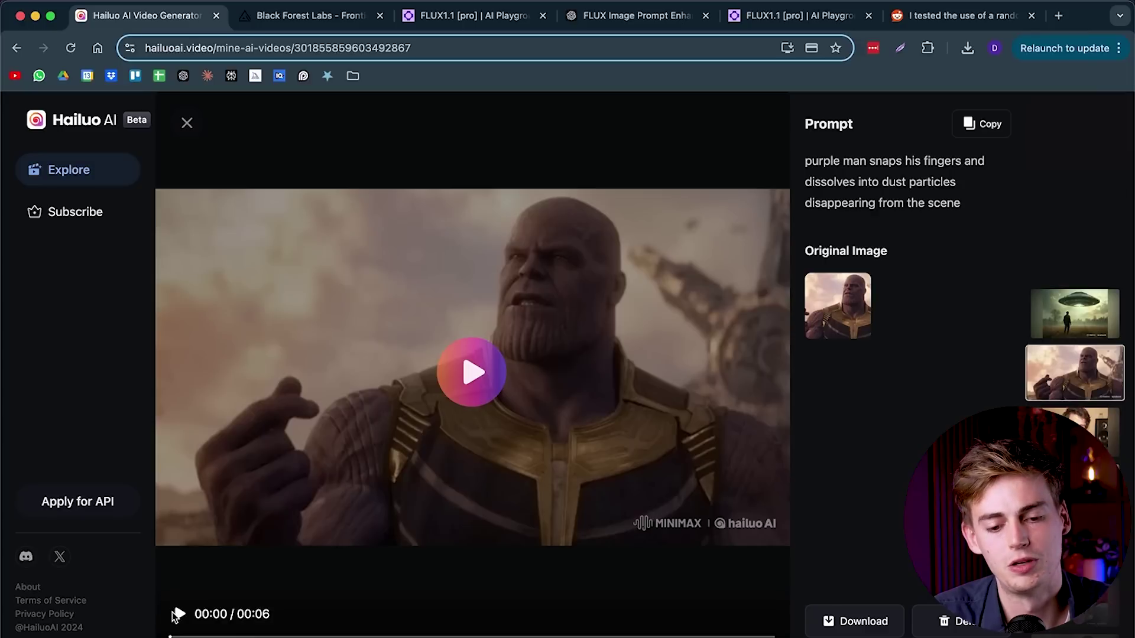
# - Play the purple man's finger-snap dust clip and browse its pixel-particle and Thanos-named variants
pyautogui.click(179, 615)
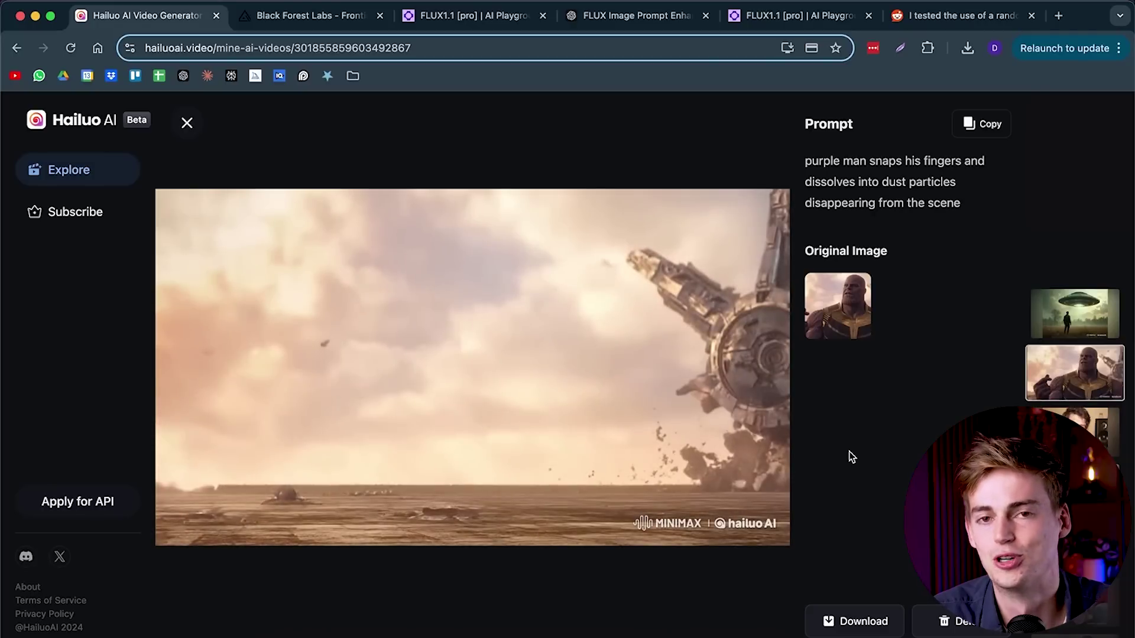
pyautogui.scroll(-1, 609, 396)
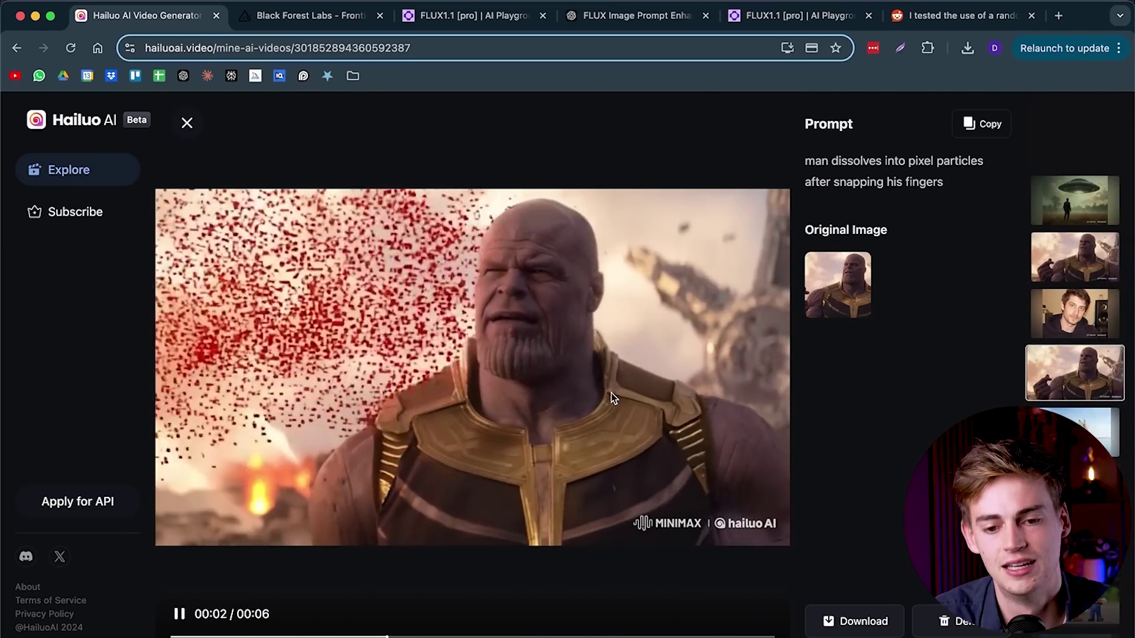
pyautogui.scroll(-4, 1074, 272)
pyautogui.scroll(1, 1074, 271)
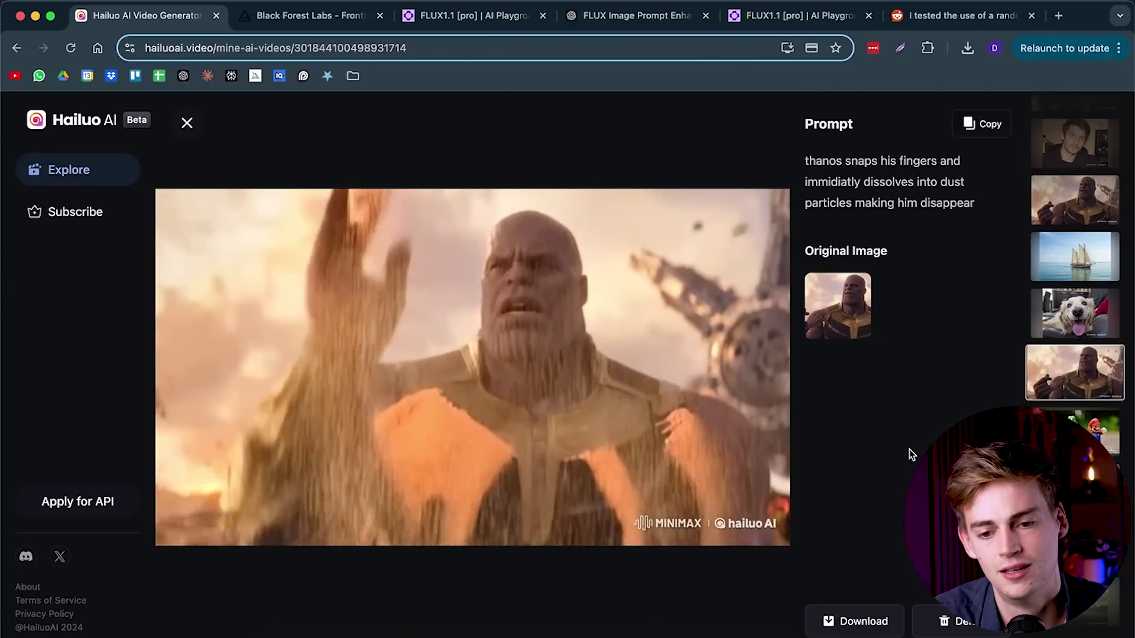
pyautogui.scroll(-2, 982, 402)
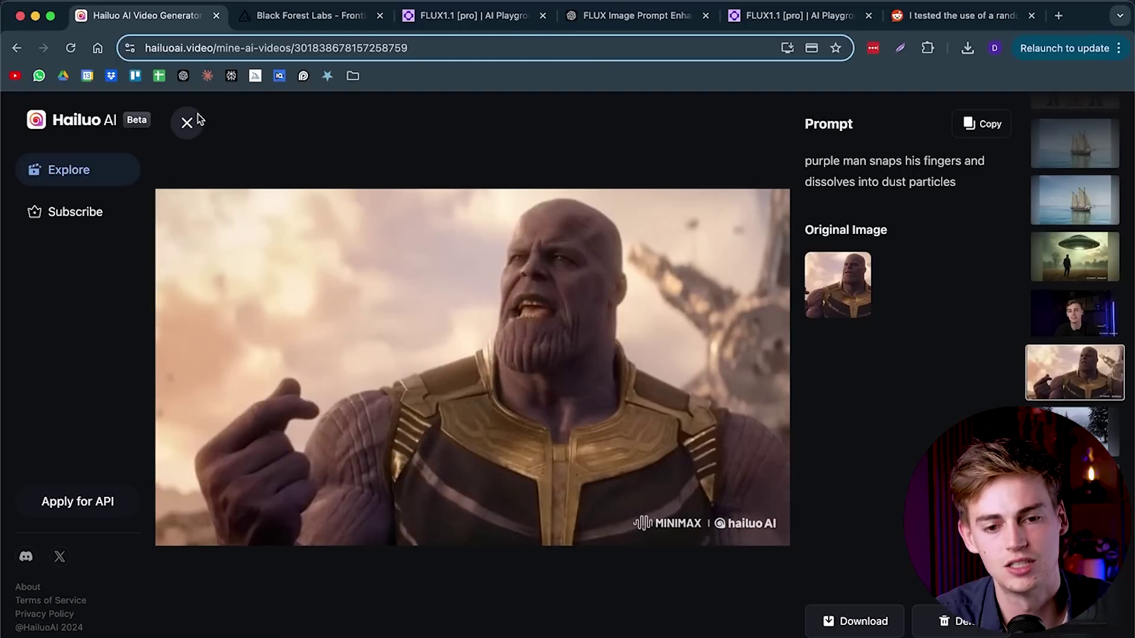
# - Return to the gallery and open the snowy-forest meteor-strike dog clip
pyautogui.click(187, 122)
pyautogui.scroll(-10, 551, 368)
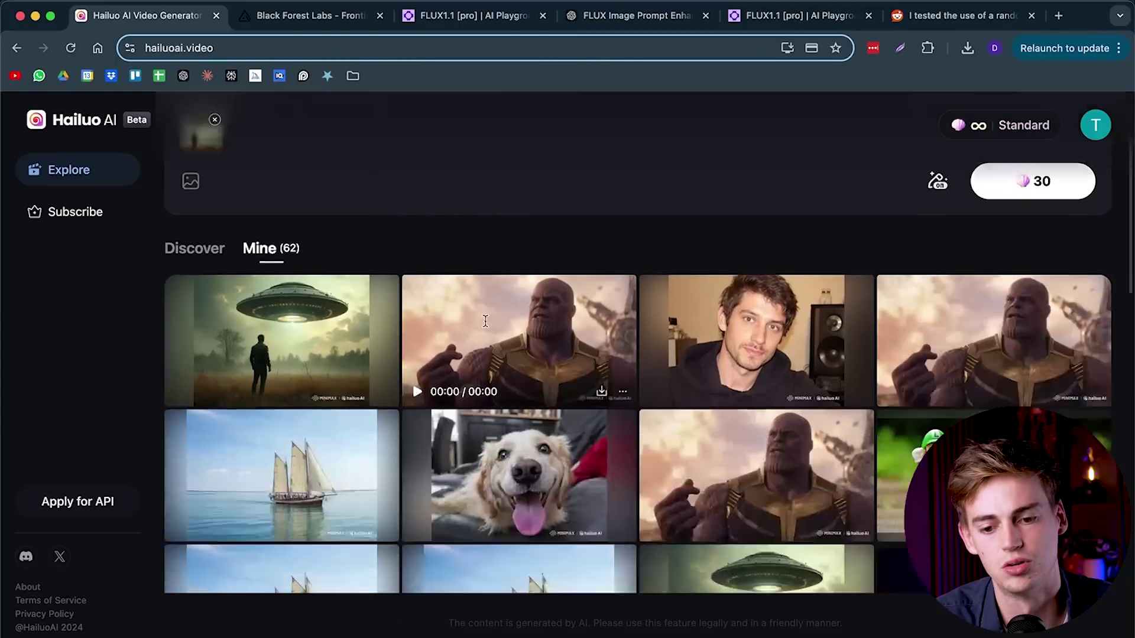
pyautogui.click(851, 391)
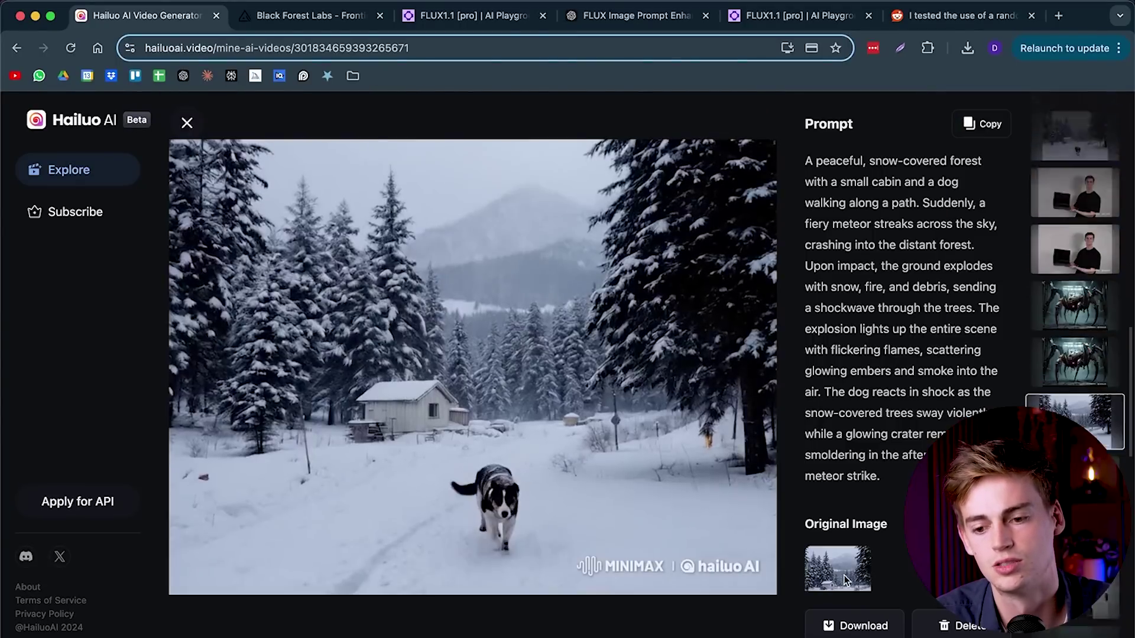
# - View the dog clip's original source photo full-size, then close it and move toward the fire clip
pyautogui.click(849, 559)
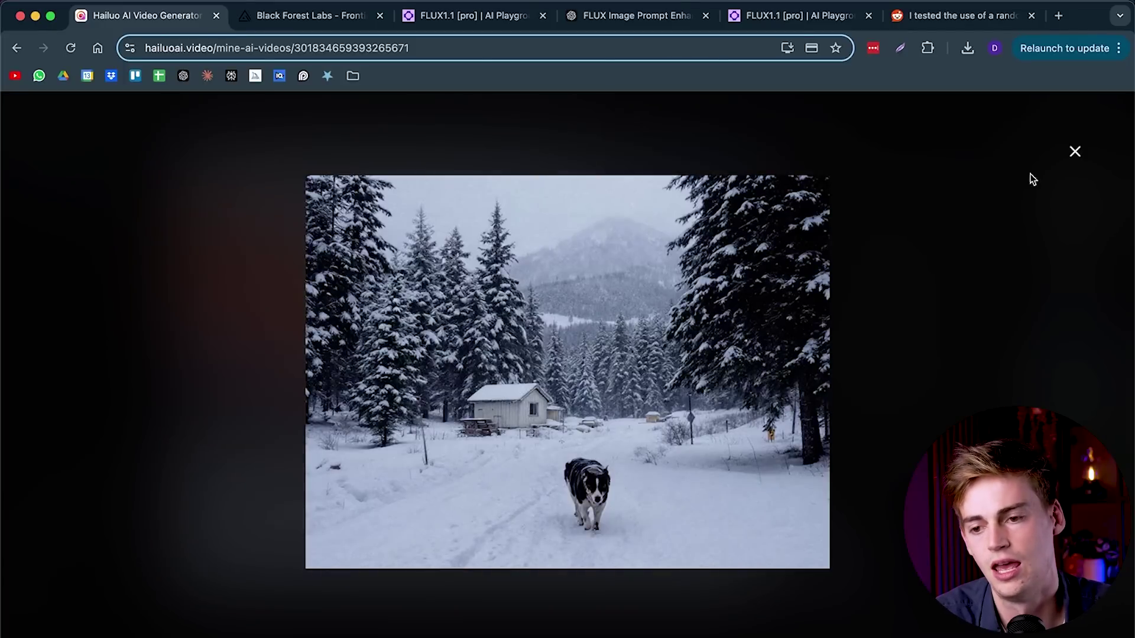
pyautogui.click(1075, 152)
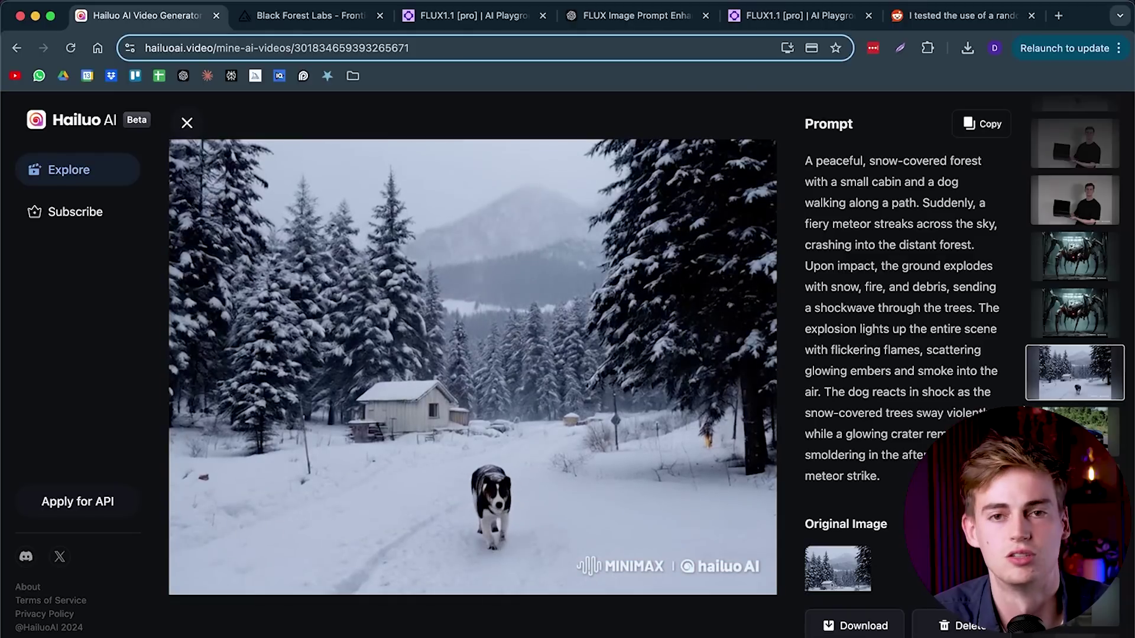
pyautogui.scroll(-1, 473, 367)
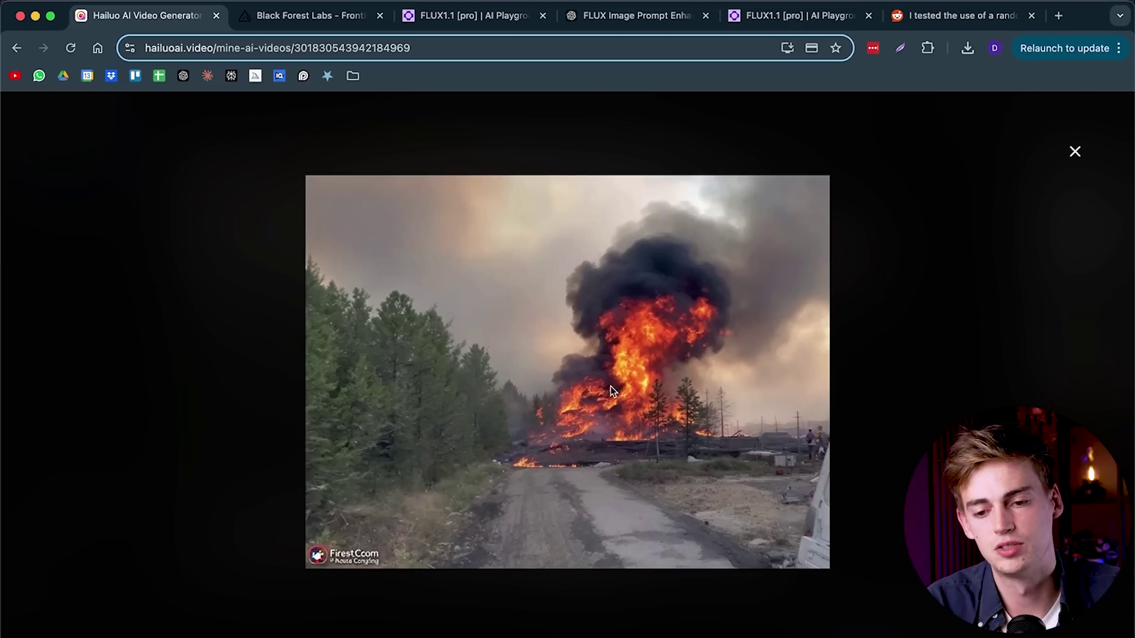
# - Close the wildfire source photo and play the 6-second 'Fire' clip
pyautogui.click(1072, 153)
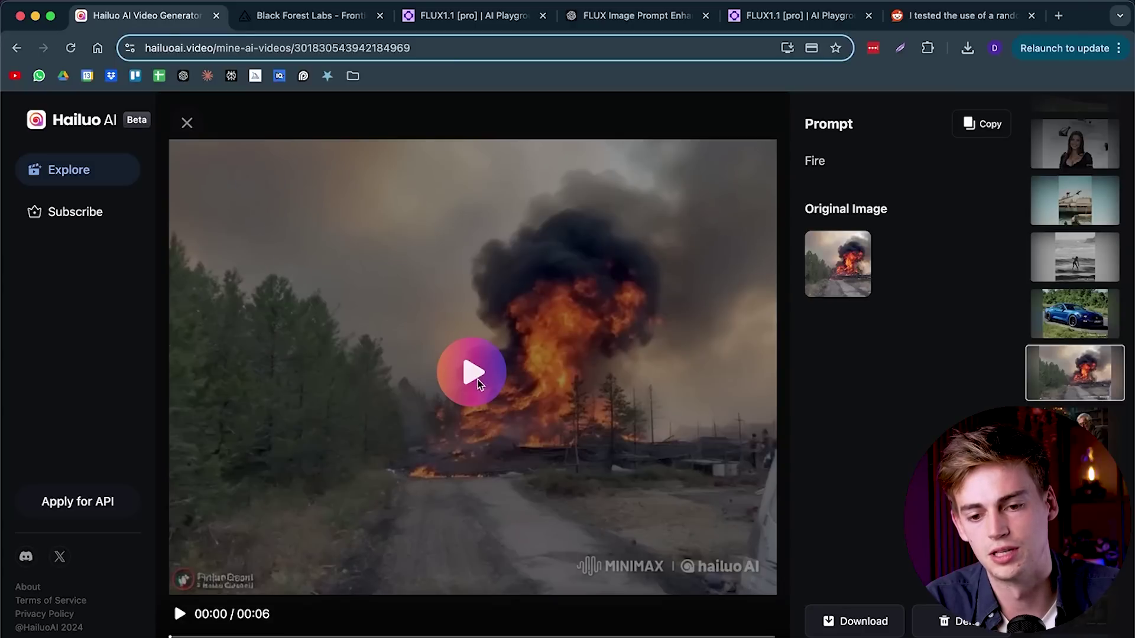
pyautogui.click(177, 616)
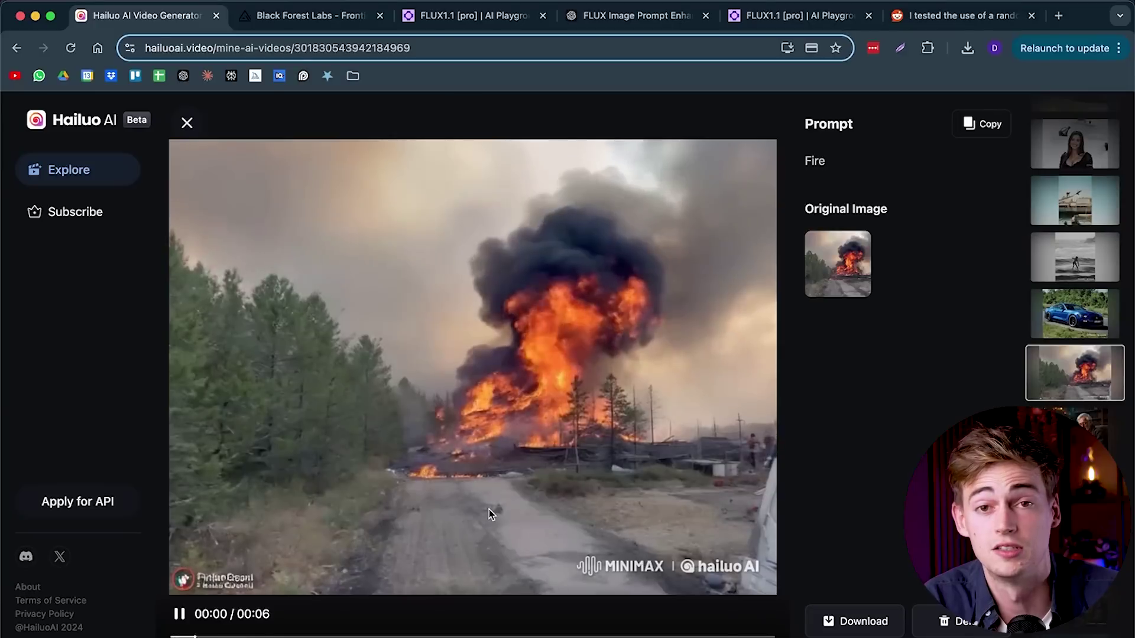
pyautogui.scroll(-1, 292, 508)
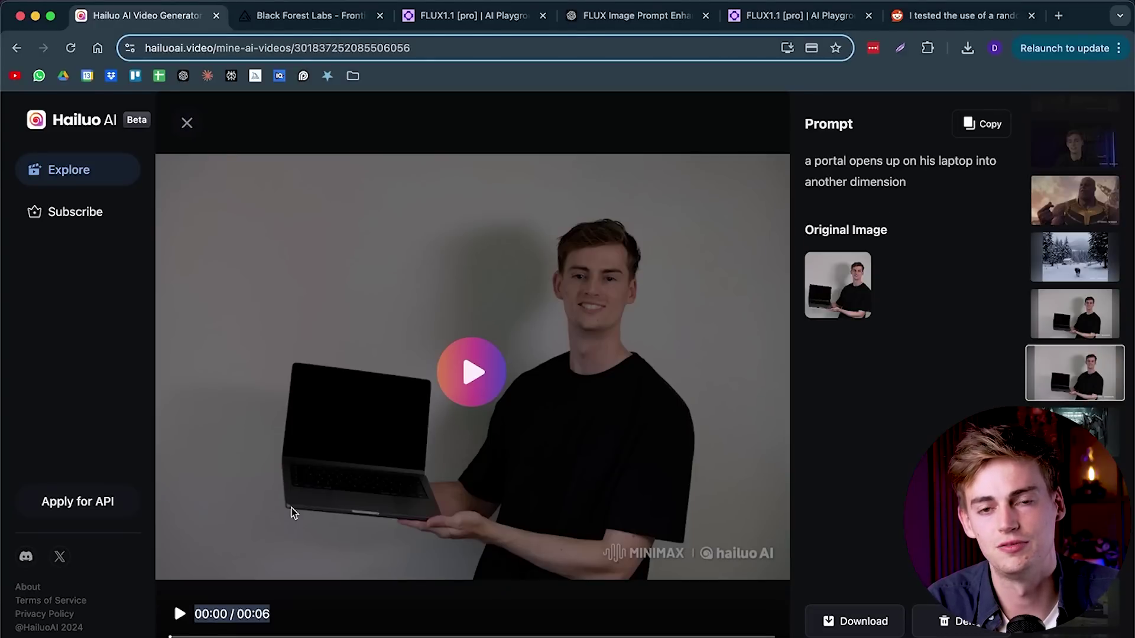
# - Play the clip where a swirling blue portal opens from the man's laptop
pyautogui.click(180, 615)
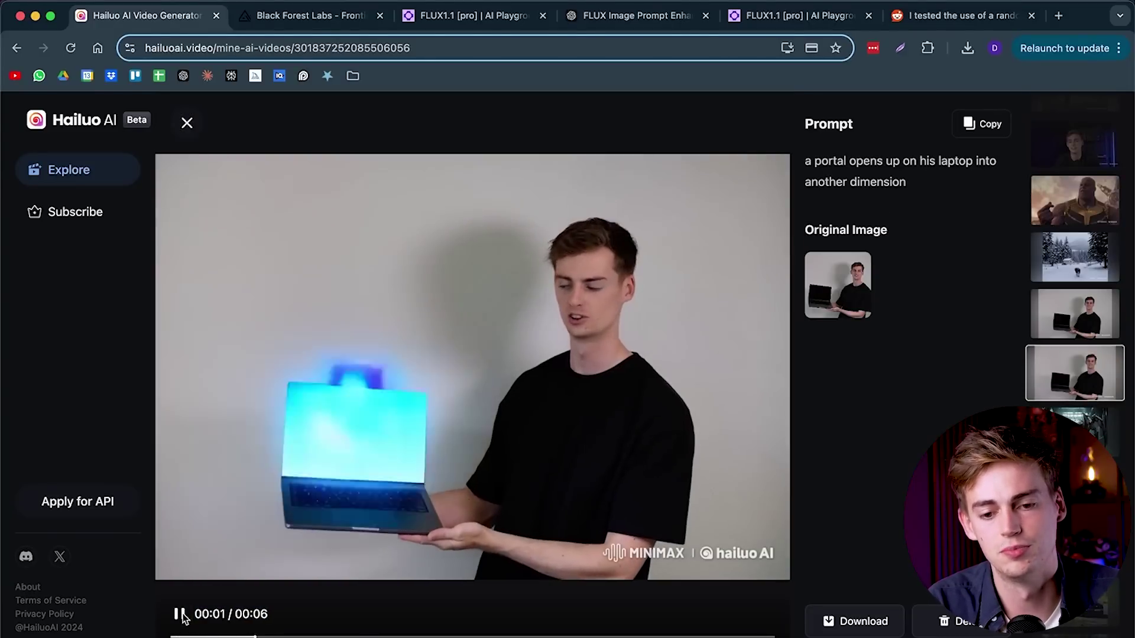